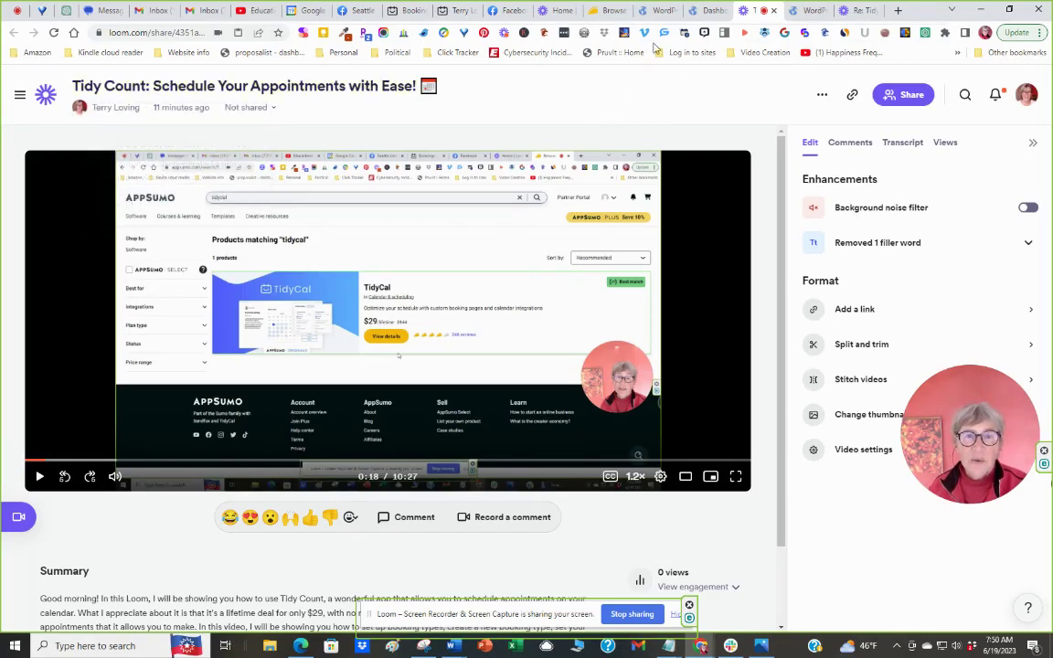
View the TidyCal listing on AppSumo, the WordPress services website, and the booking calendar for its free 15-minute consultation
click(606, 9)
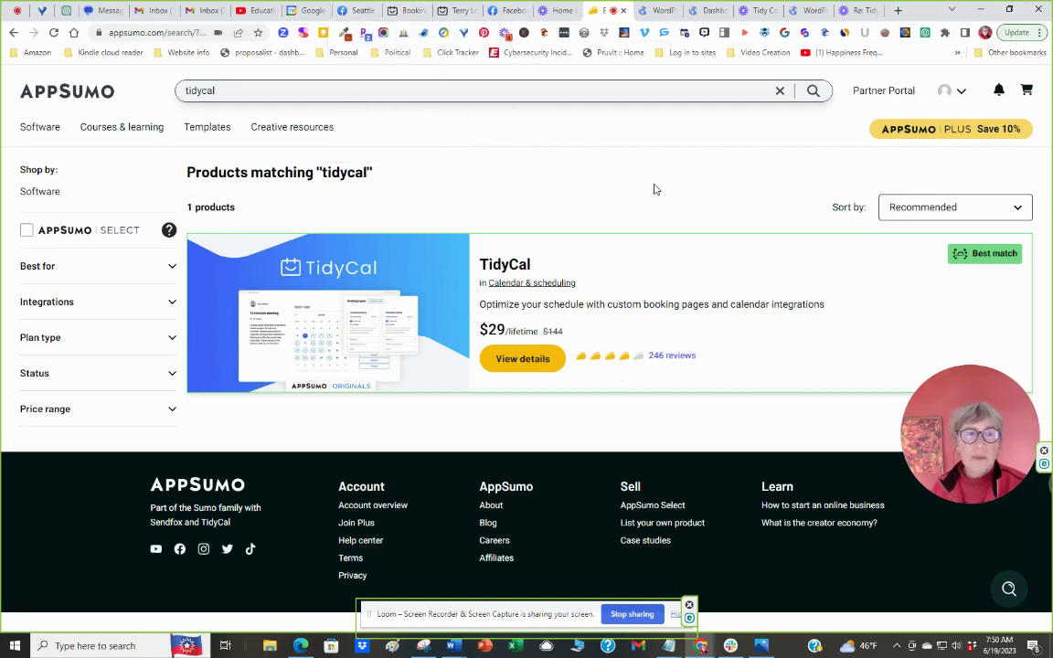
click(815, 11)
scroll(673, 229, down, 1)
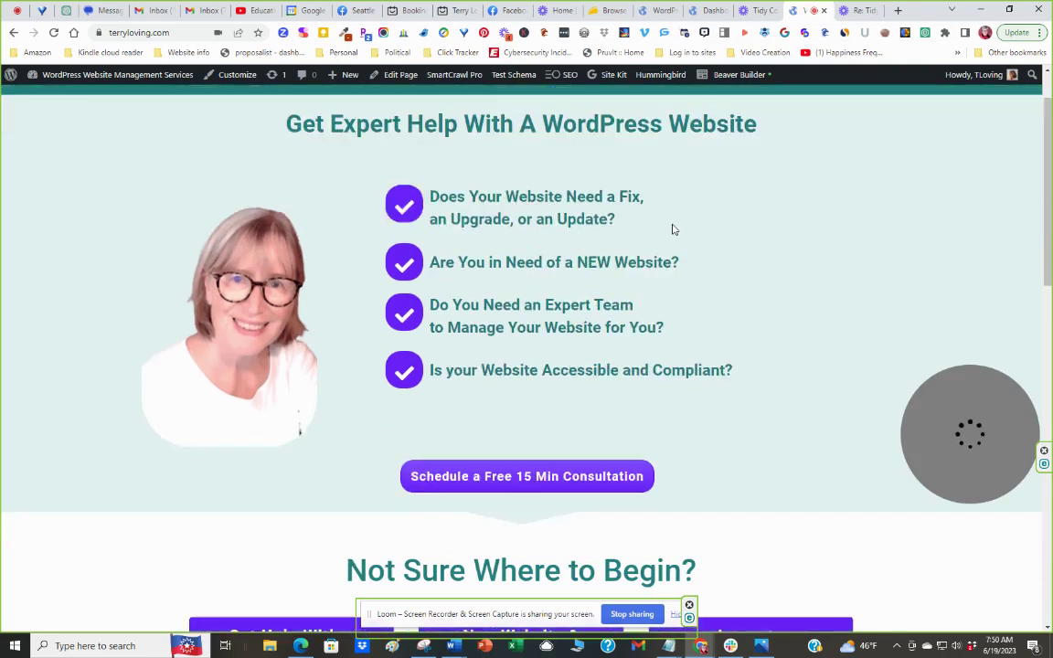
scroll(640, 366, down, 2)
scroll(512, 211, up, 3)
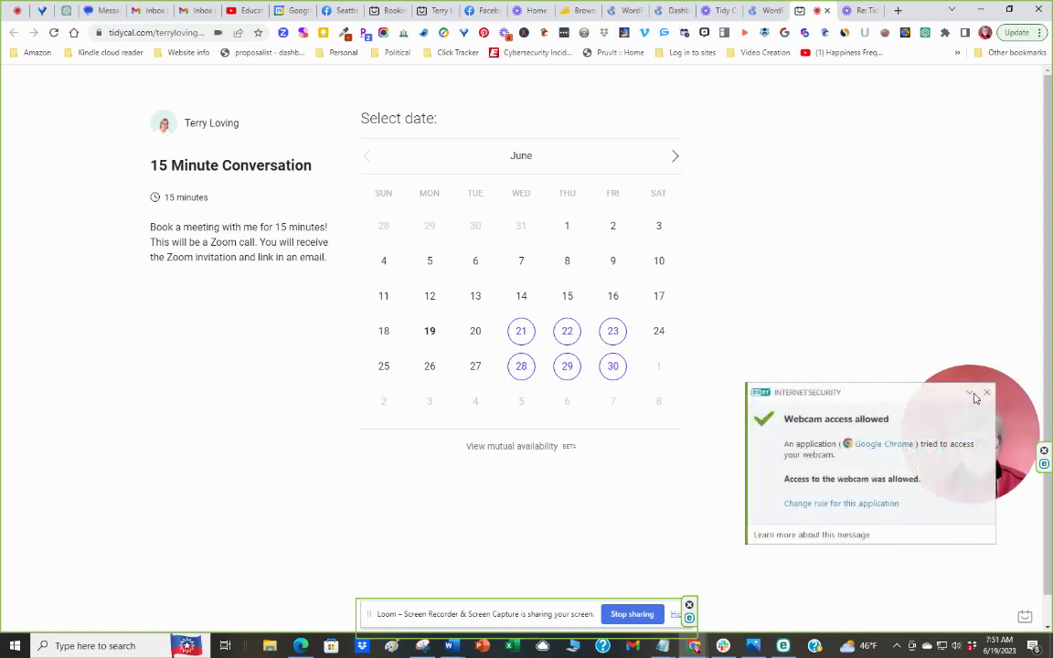
click(988, 393)
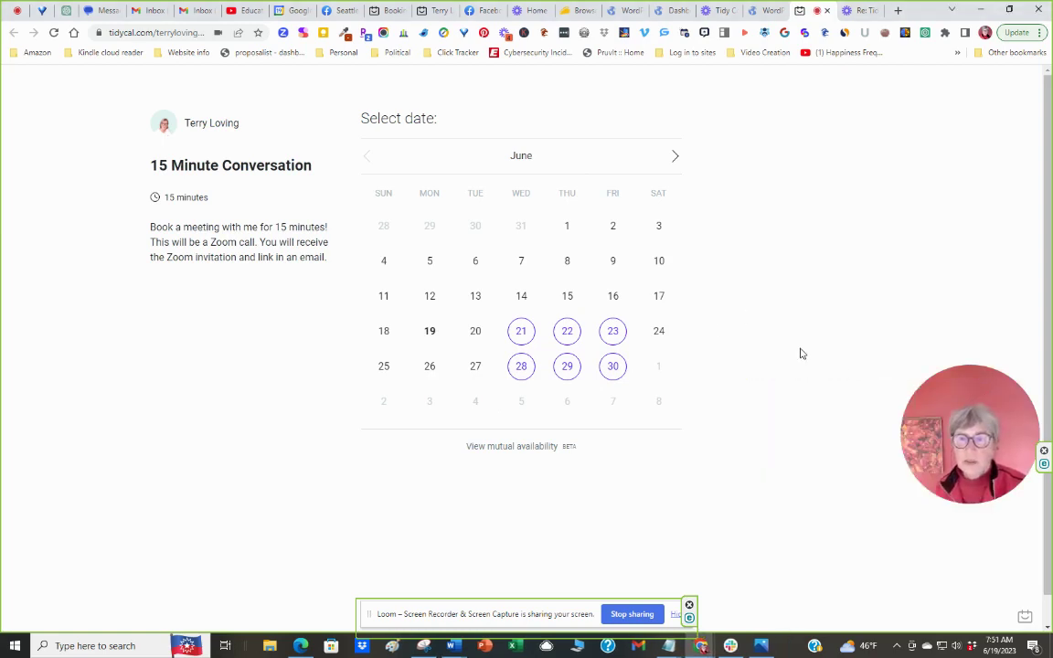
Review the existing booking types on the TidyCal dashboard, including the WP website consultation
click(387, 14)
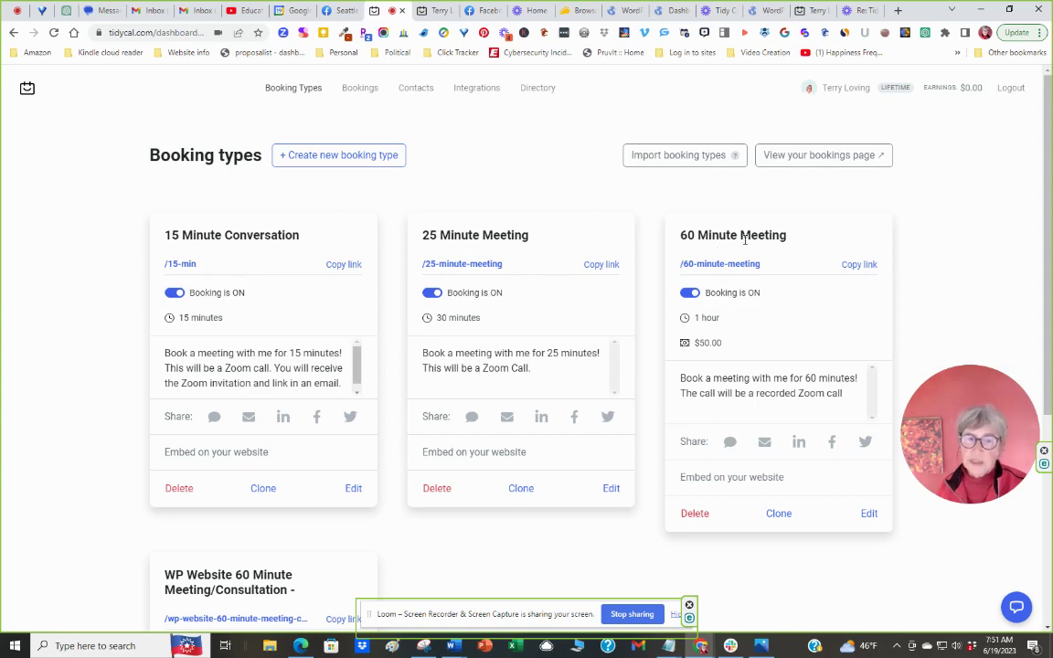
scroll(731, 256, down, 2)
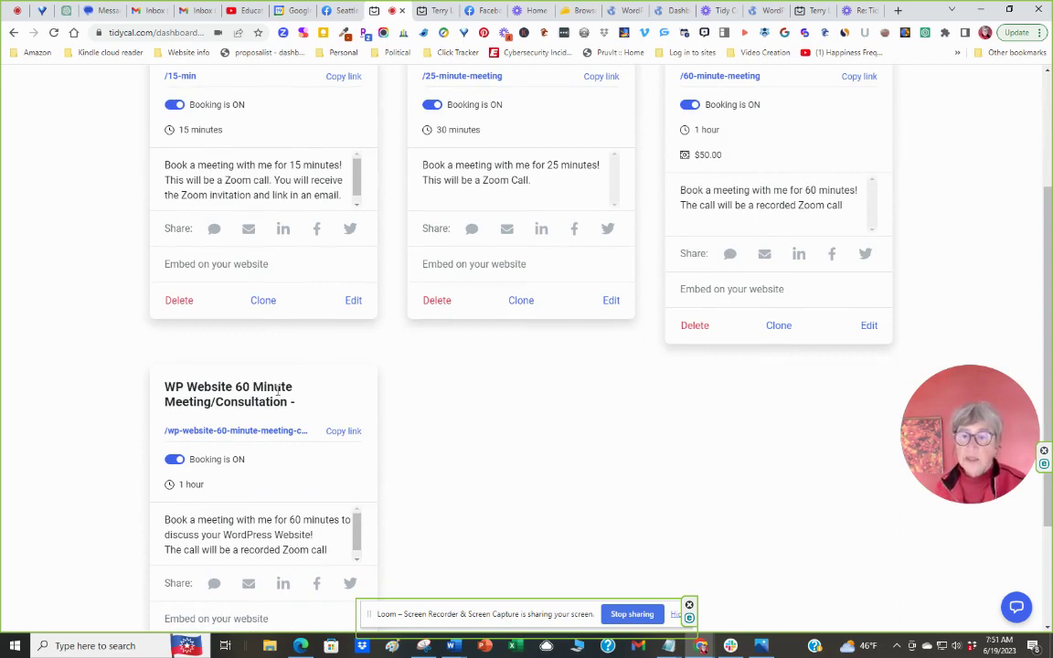
scroll(352, 390, down, 2)
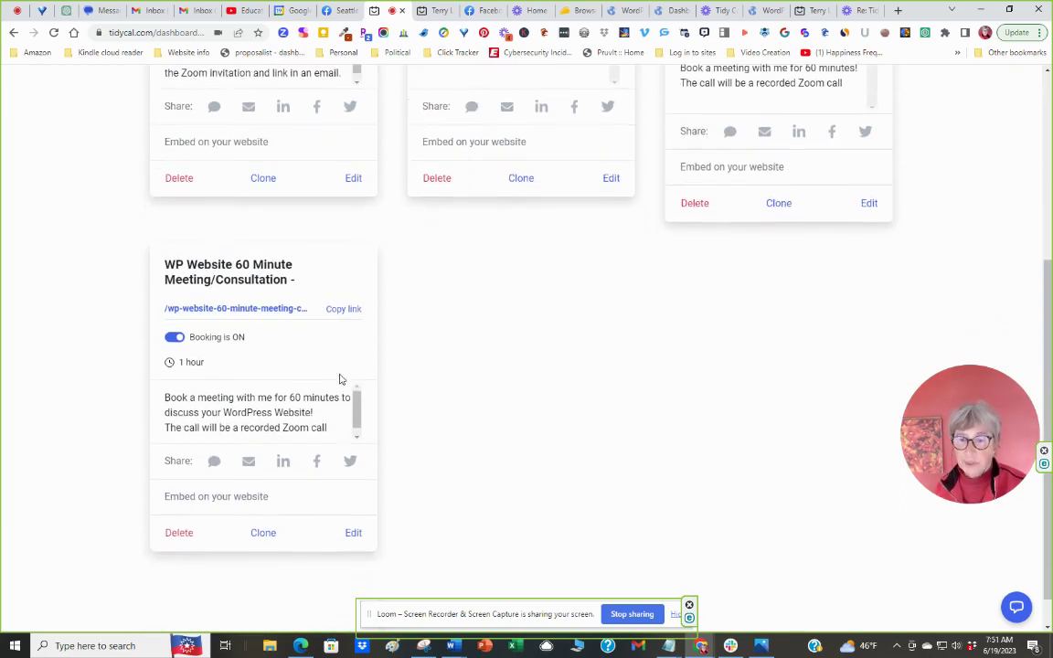
scroll(393, 361, up, 3)
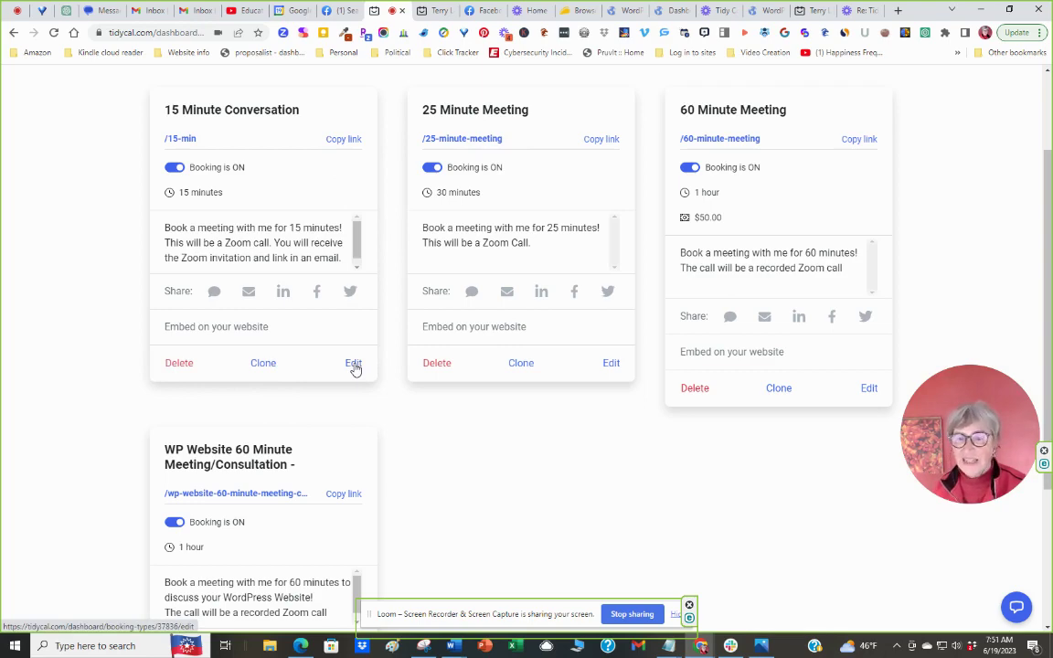
View the website embed code for the 15 Minute Conversation booking type and close it
click(216, 326)
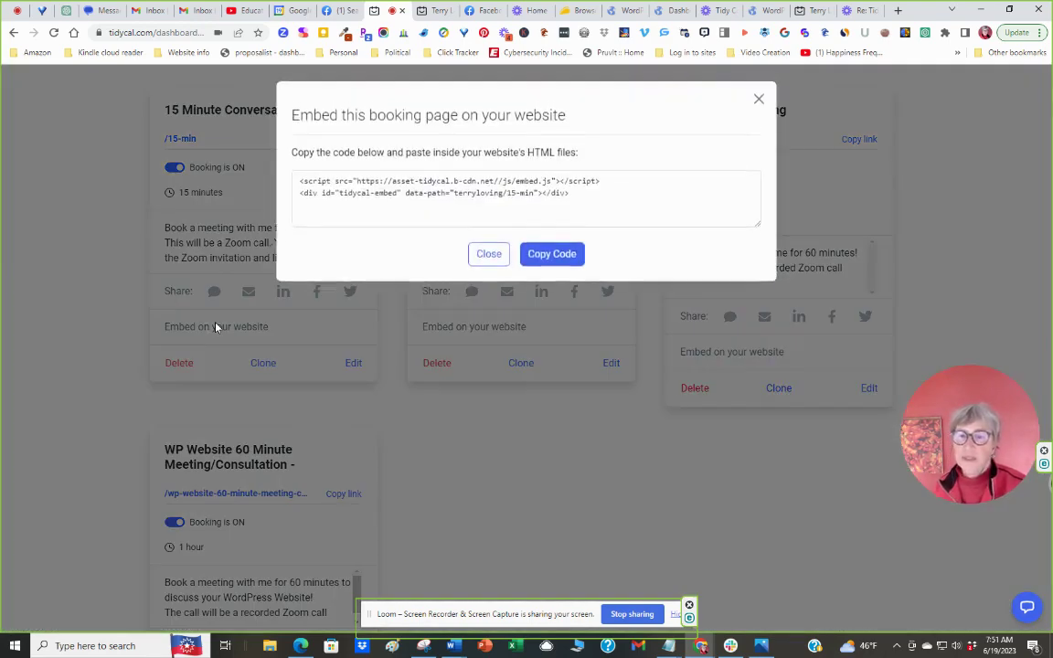
click(759, 102)
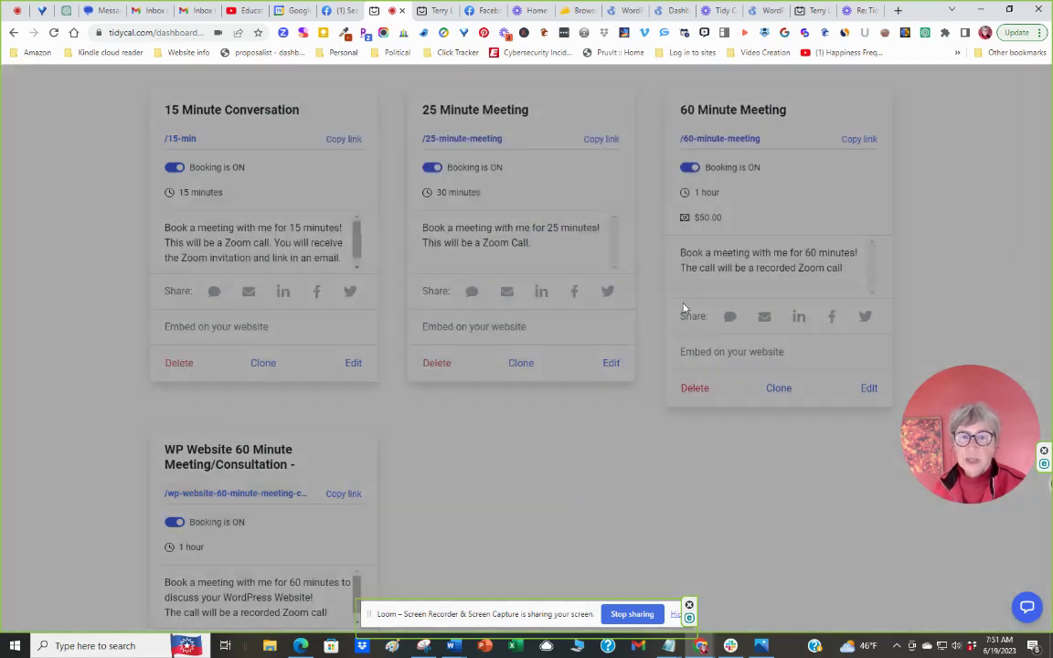
scroll(533, 463, up, 2)
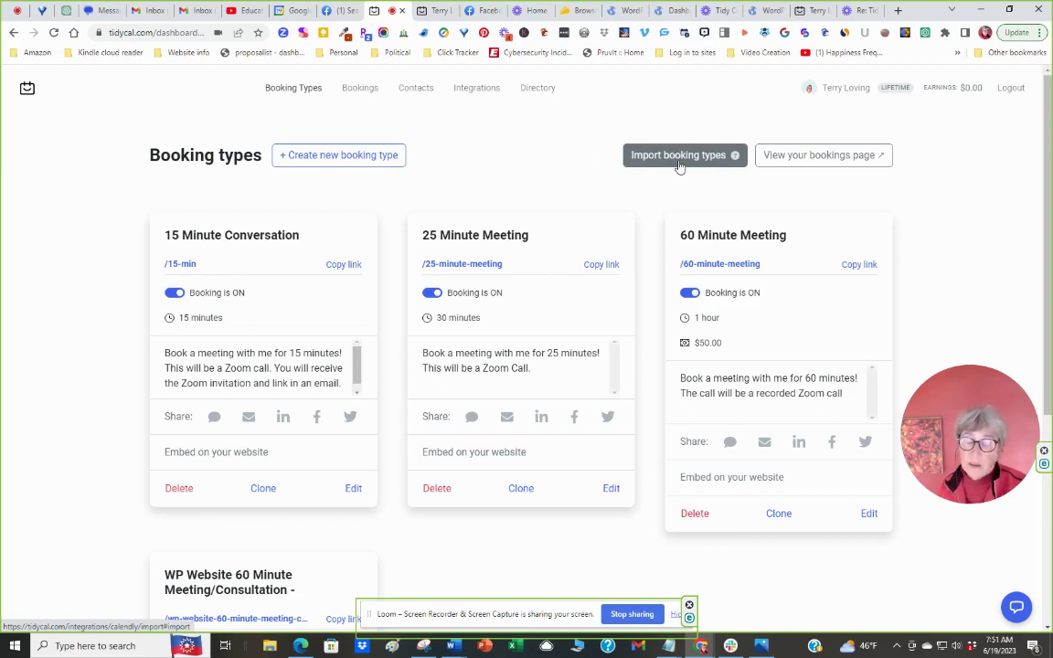
View the public bookings page and the time slots offered on June 21 for the 15 Minute Conversation
click(811, 158)
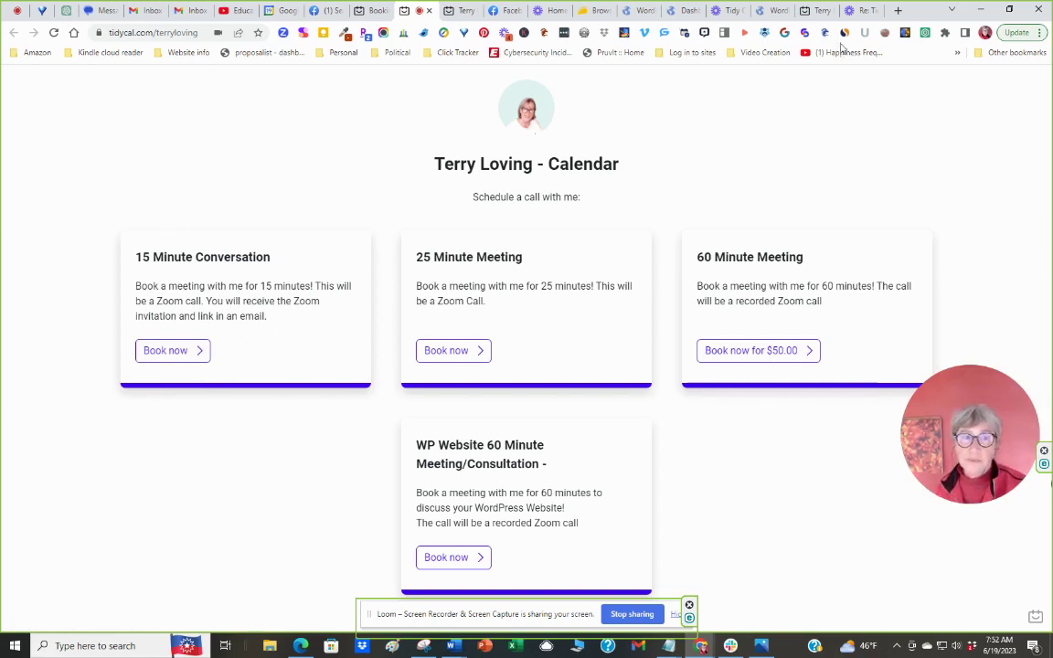
click(823, 10)
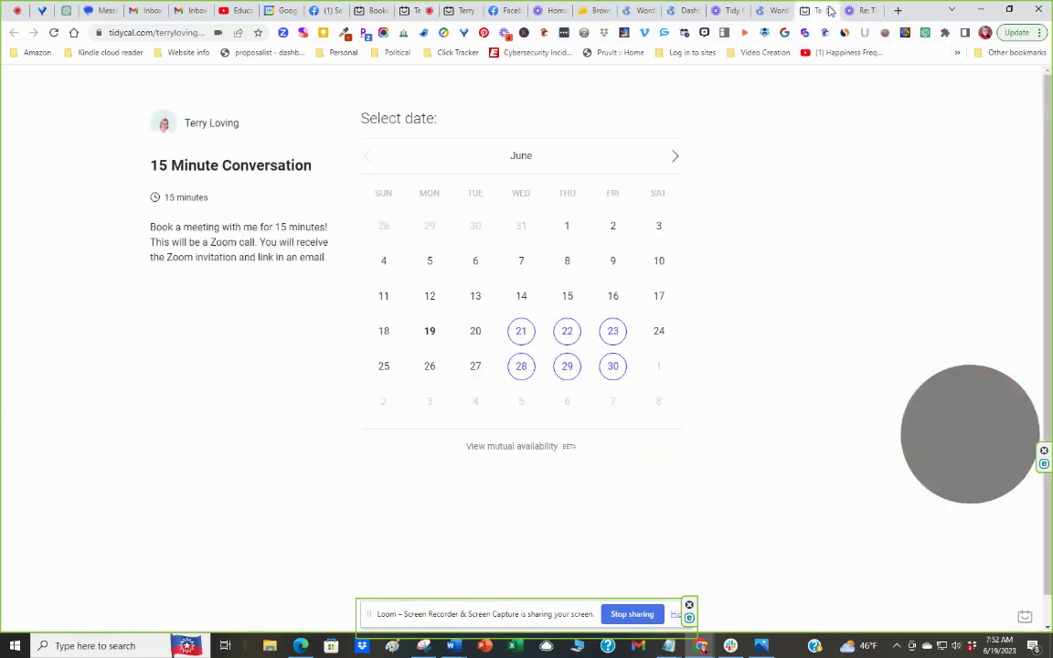
click(521, 332)
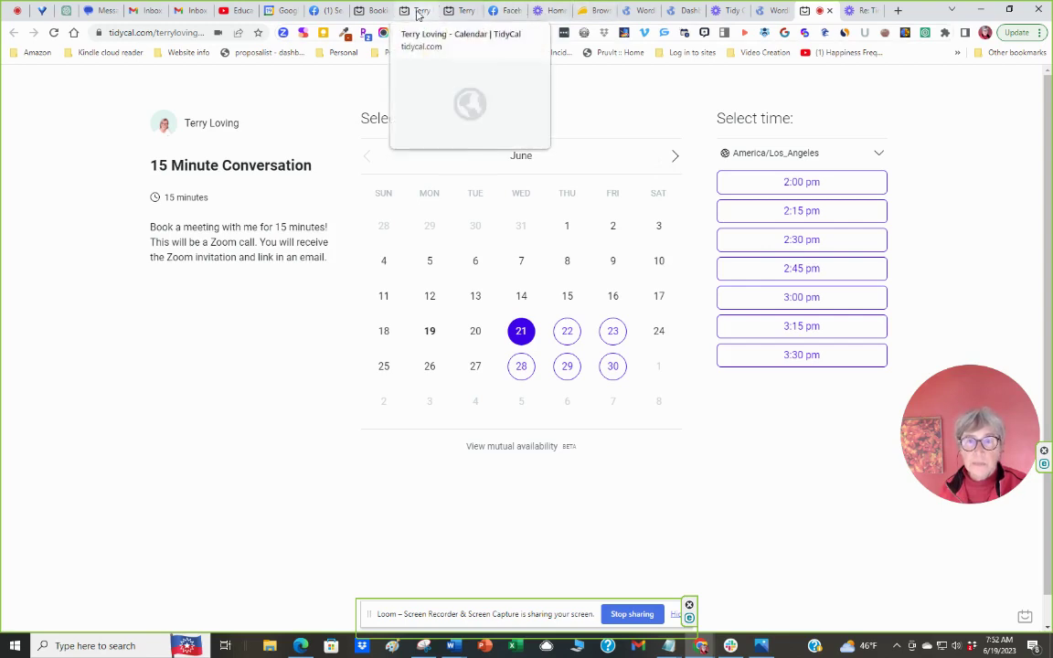
Go to the TidyCal integrations and examine the calendar account options and the connected account's calendars
click(373, 10)
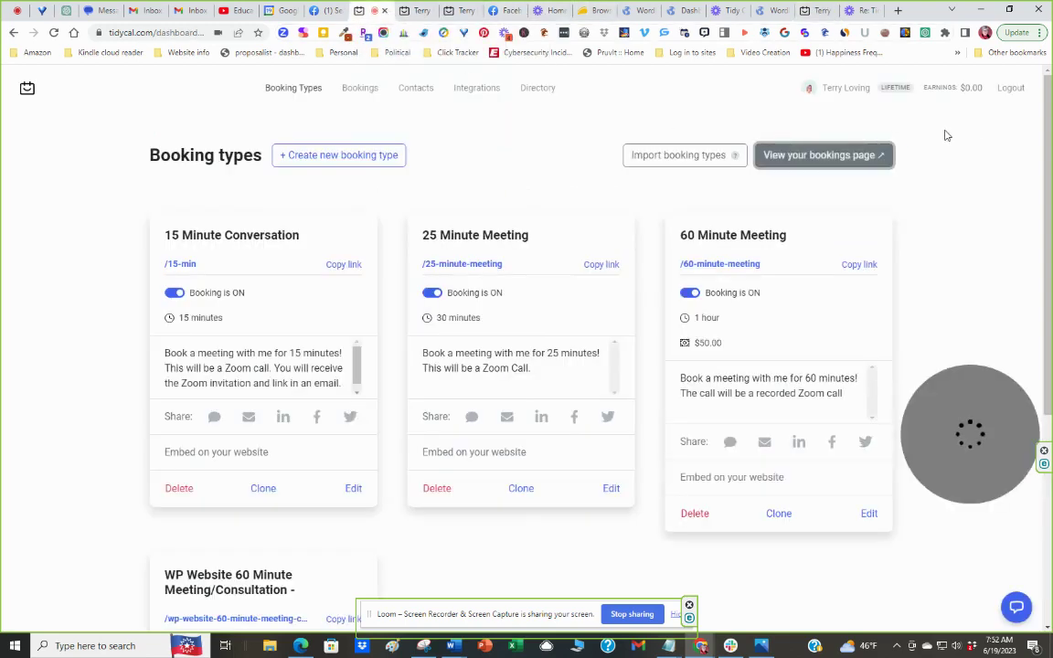
click(474, 90)
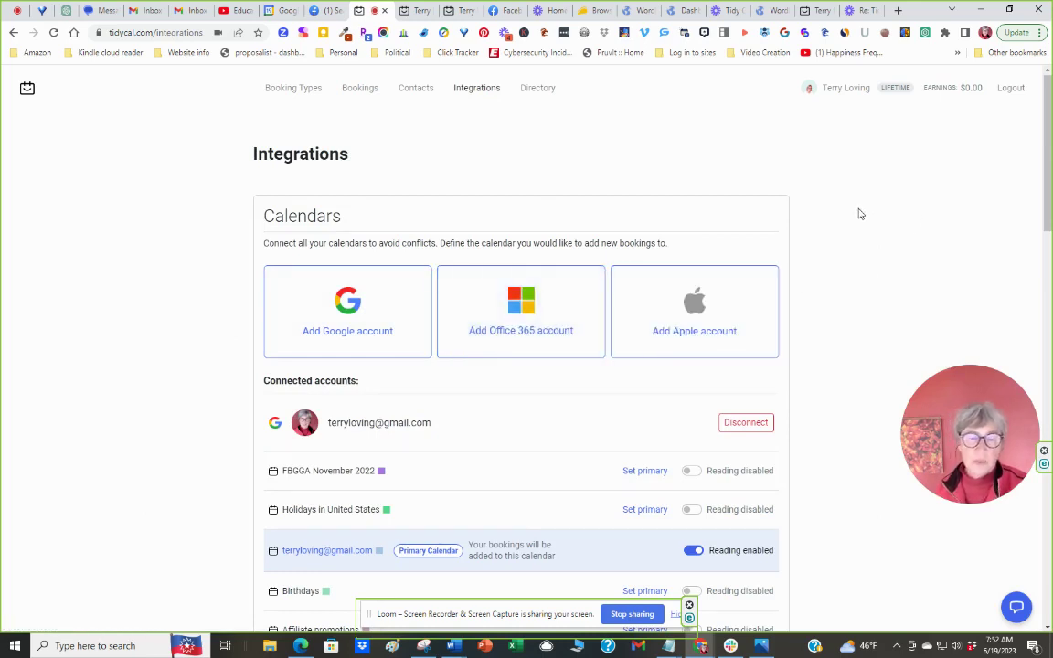
scroll(854, 201, down, 1)
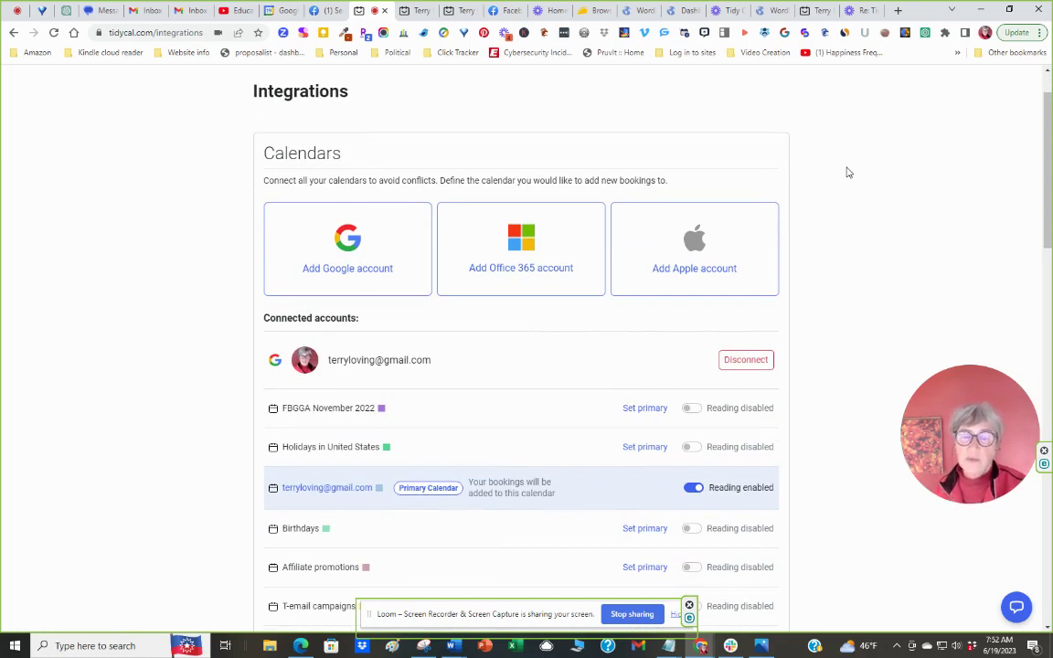
scroll(847, 172, down, 1)
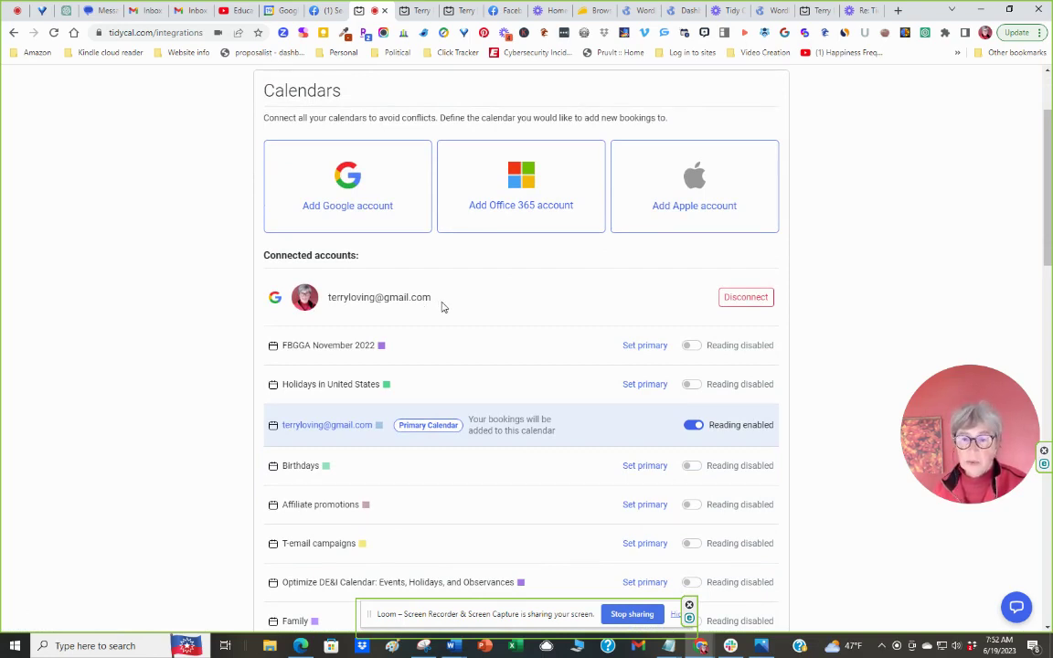
scroll(442, 303, down, 3)
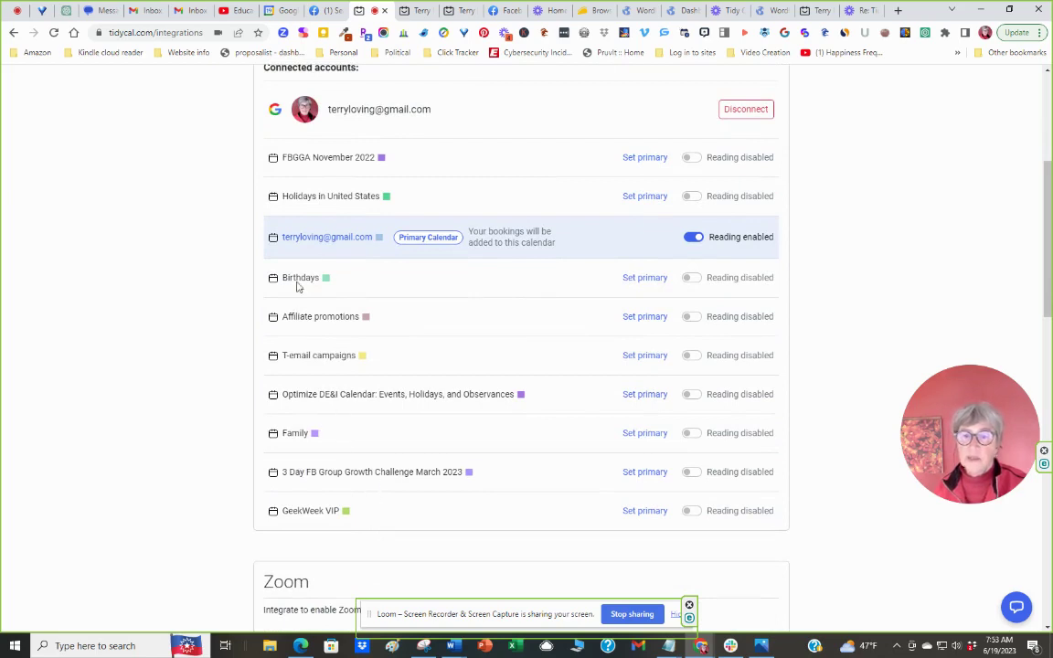
scroll(365, 276, down, 2)
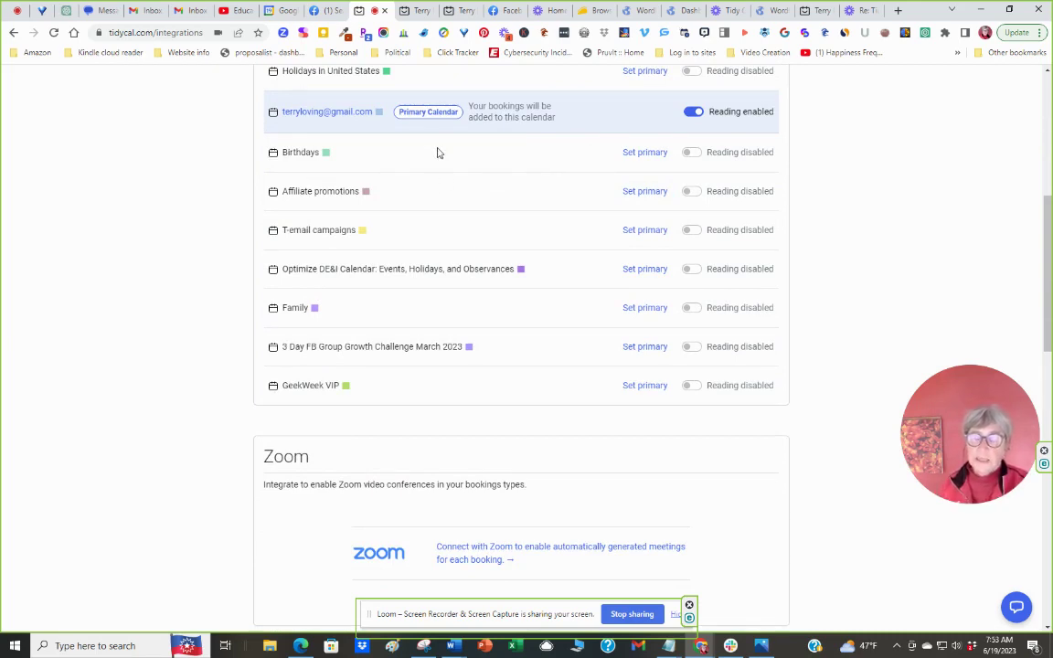
Examine the Zoom, Calendly import, PayPal, Zapier and API integrations, and return to the booking types
scroll(475, 162, down, 2)
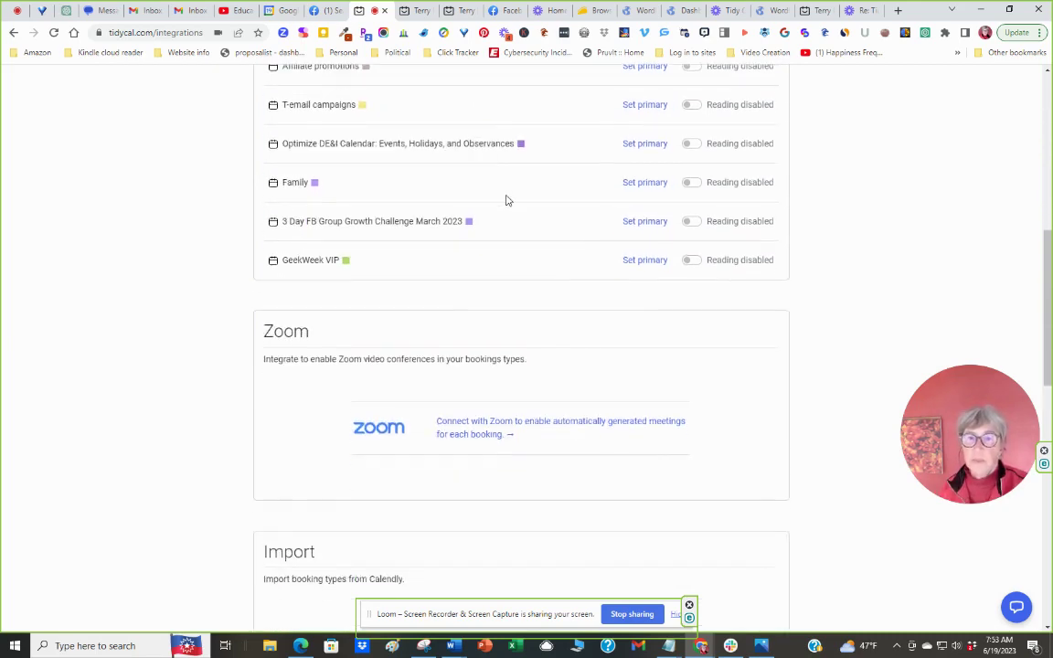
scroll(508, 201, down, 3)
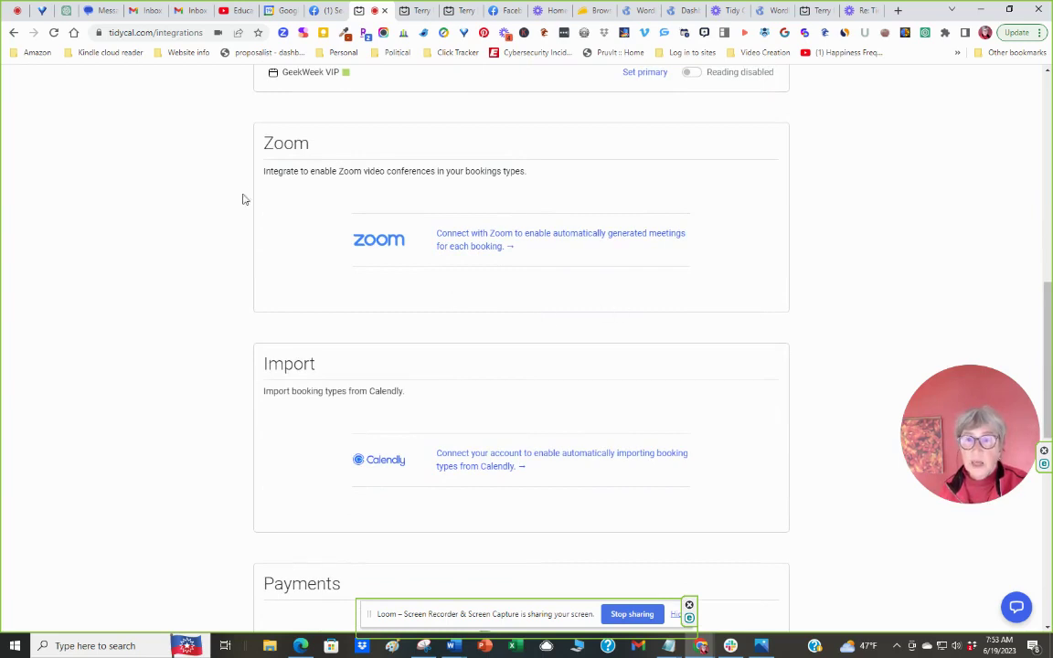
scroll(287, 199, down, 2)
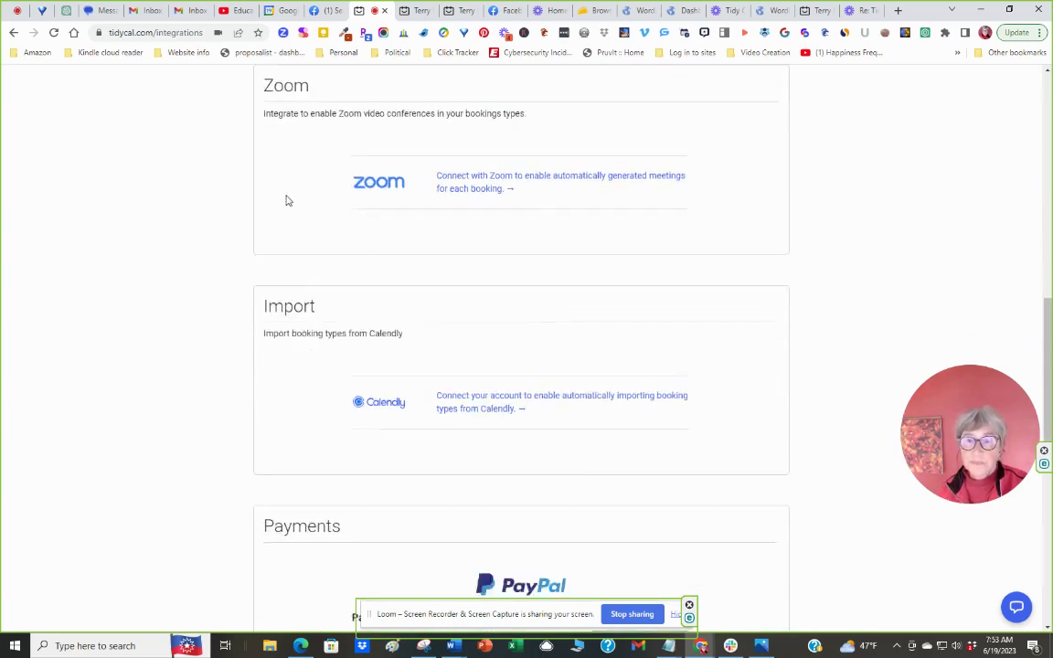
scroll(417, 193, down, 2)
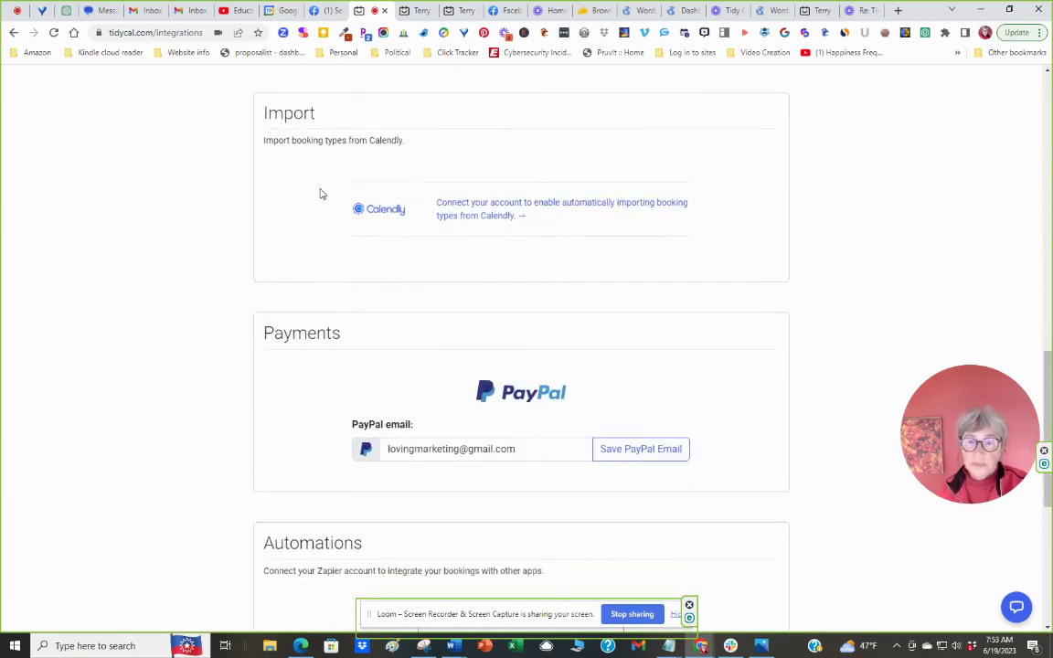
scroll(320, 193, down, 3)
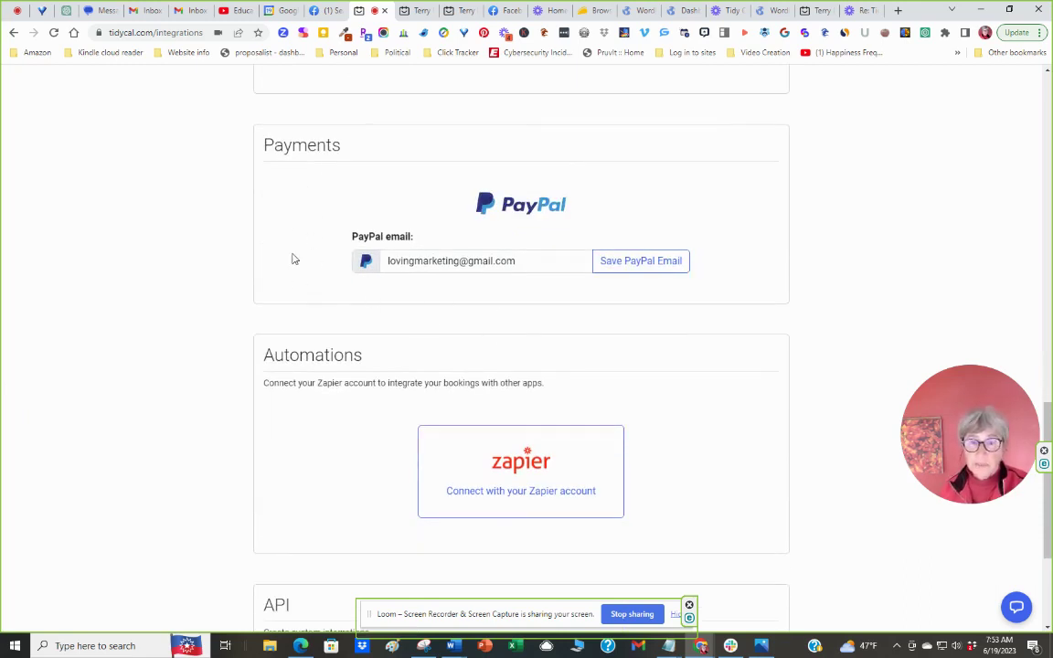
scroll(294, 238, down, 2)
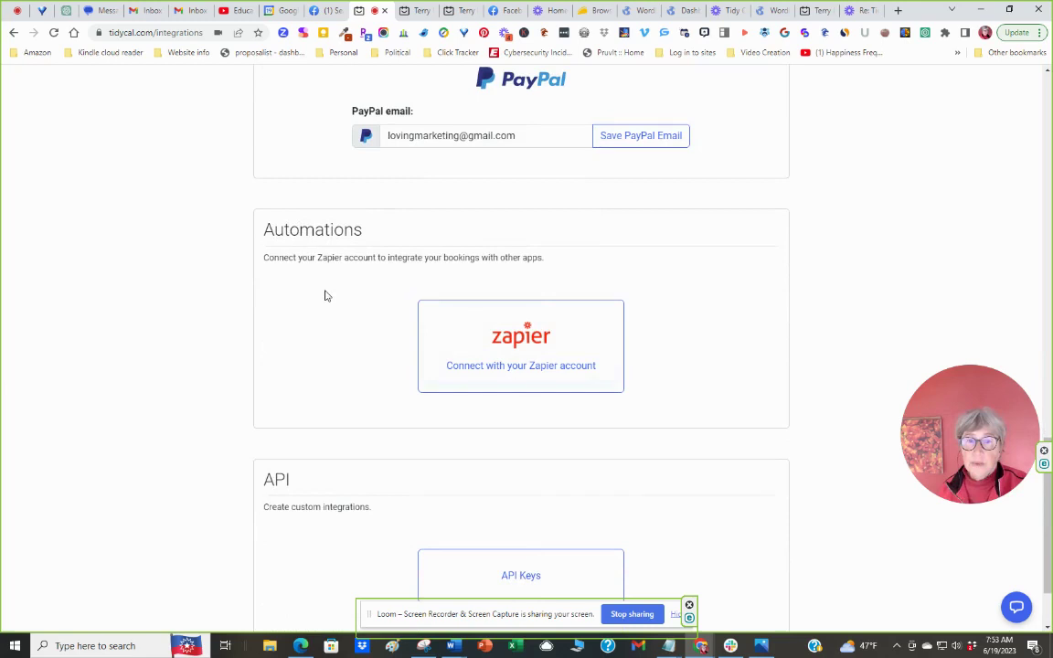
scroll(364, 270, down, 2)
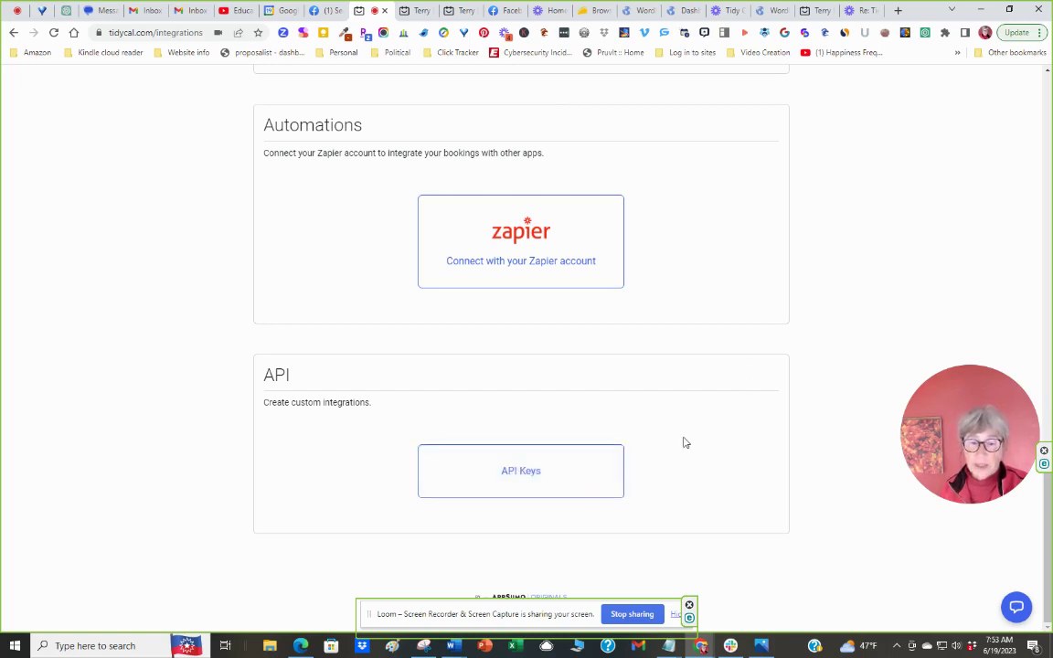
scroll(699, 445, up, 5)
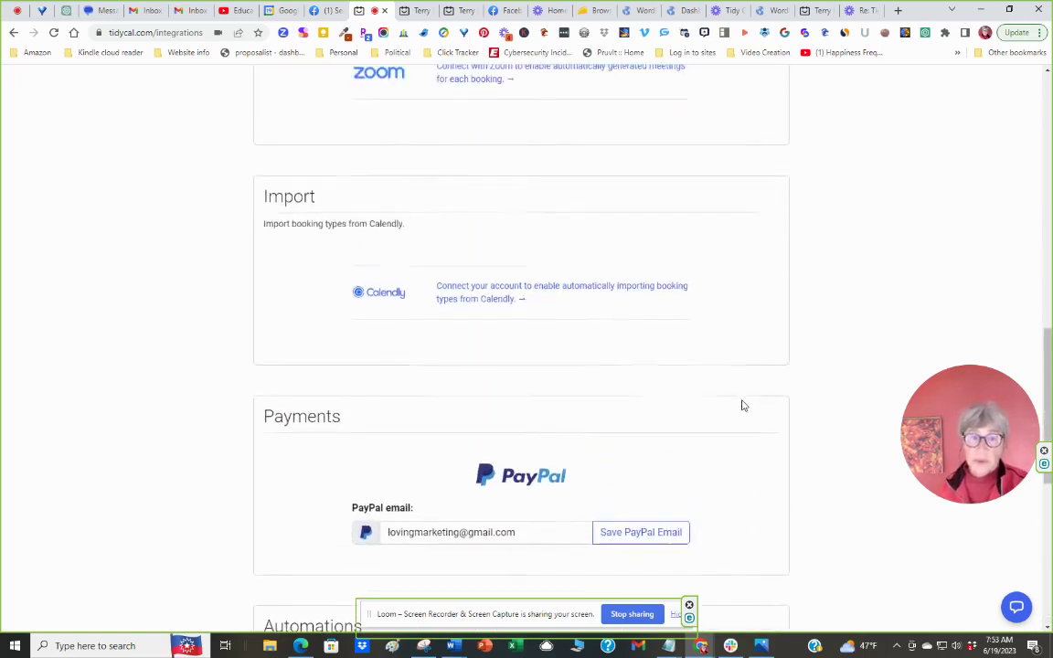
scroll(744, 405, up, 10)
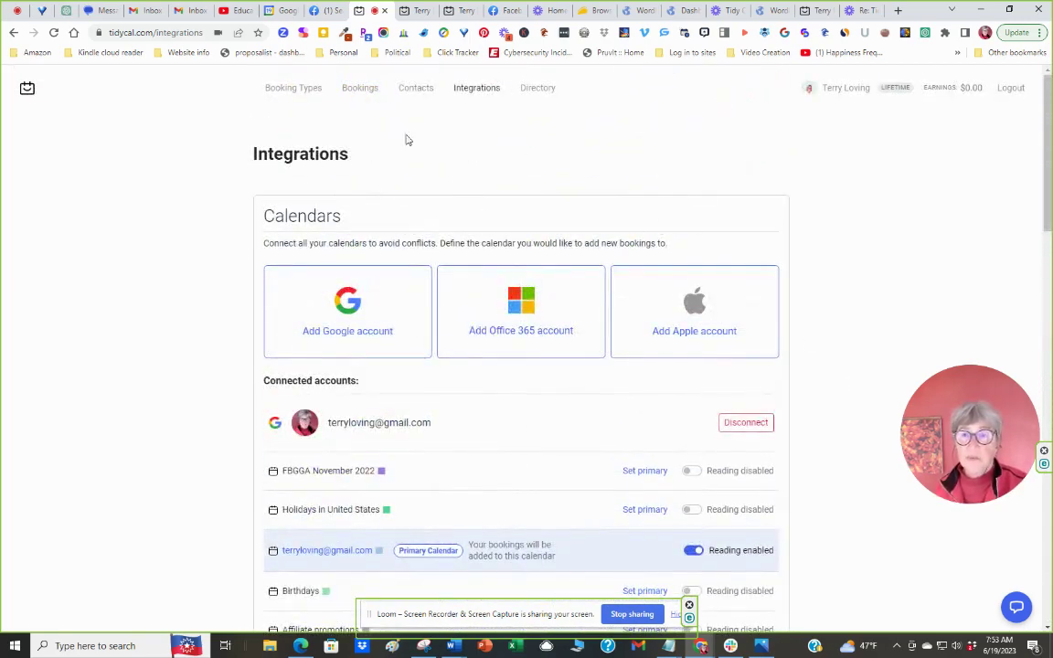
click(290, 91)
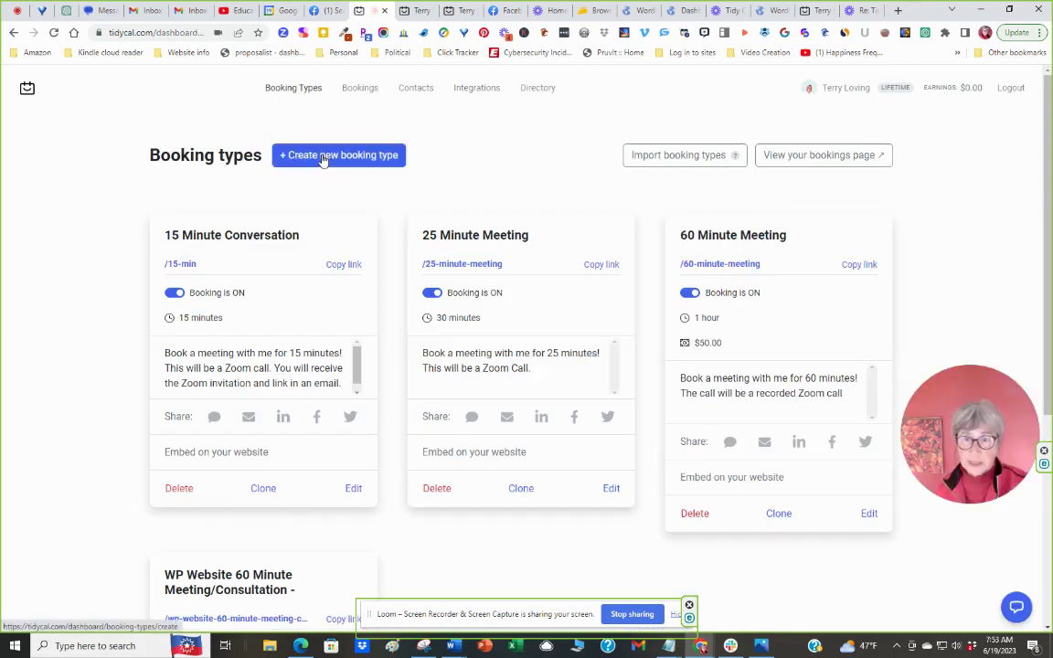
click(322, 159)
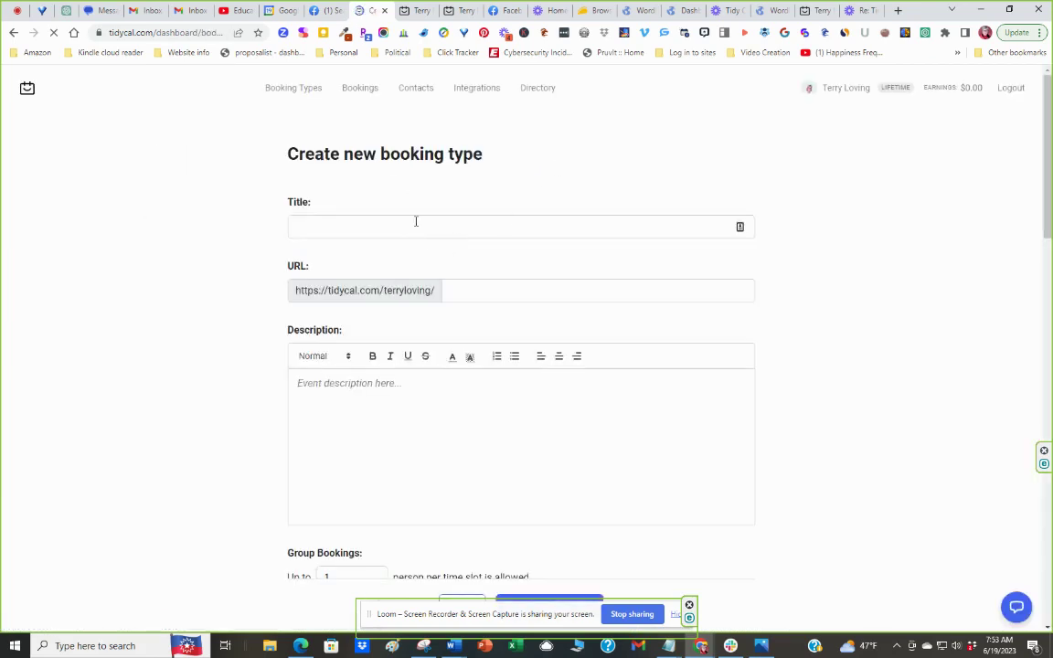
click(280, 87)
scroll(340, 323, down, 3)
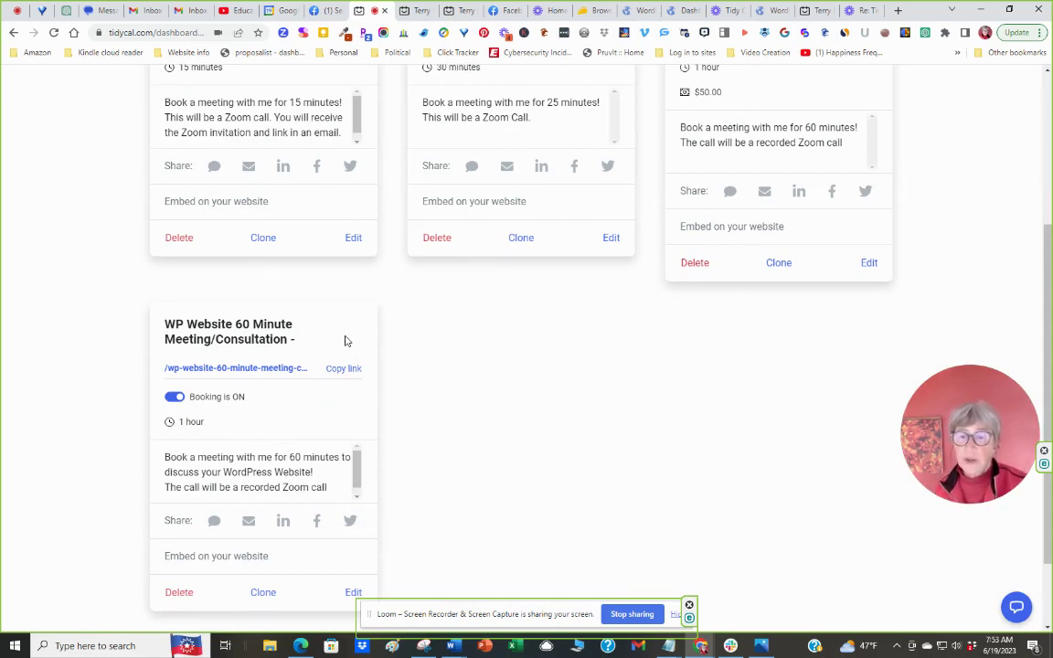
scroll(390, 333, up, 3)
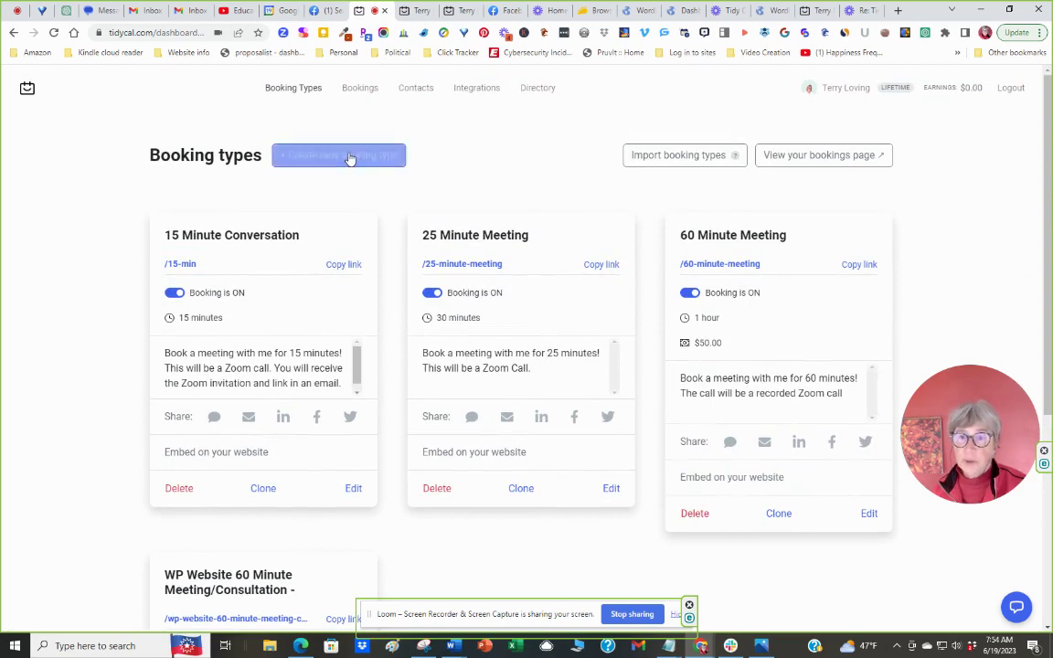
Start a new booking type titled "test" and set its location to Online video conference
click(348, 157)
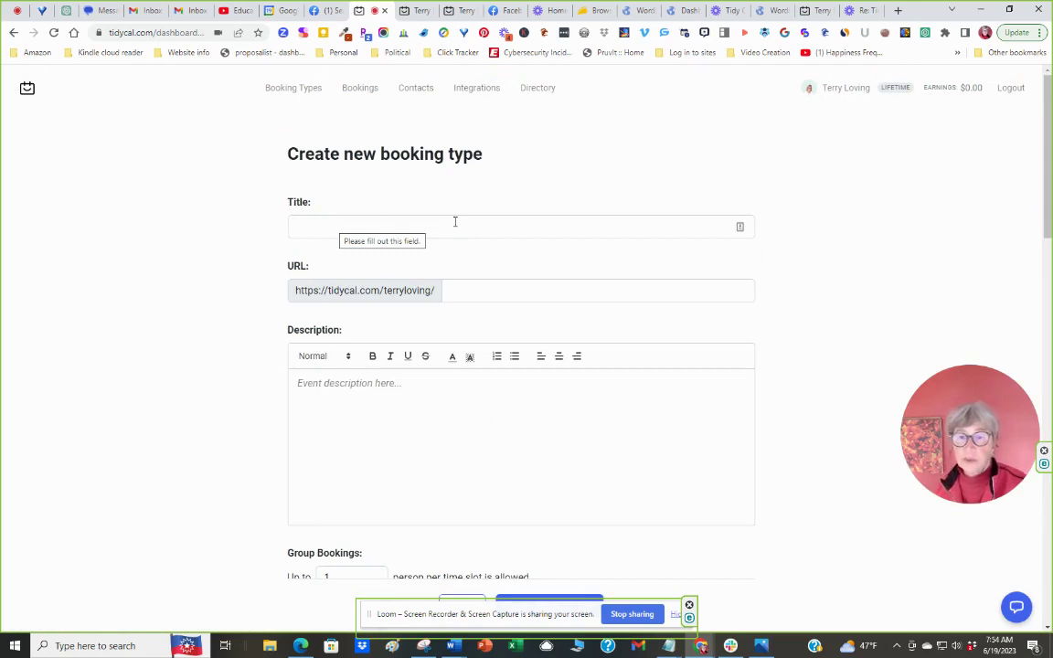
scroll(455, 228, down, 2)
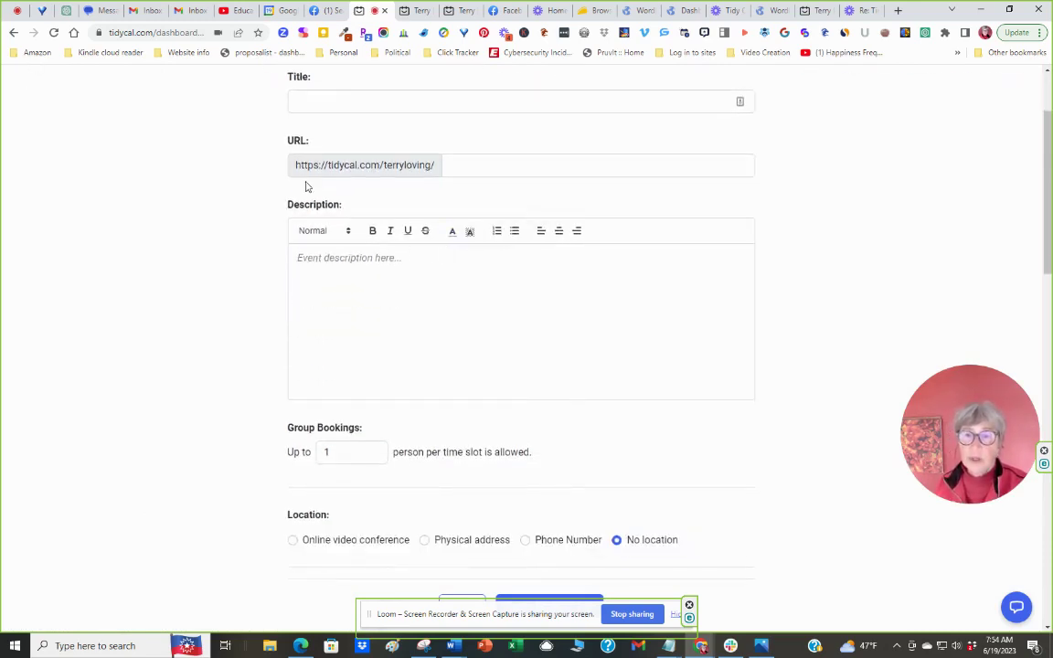
click(307, 101)
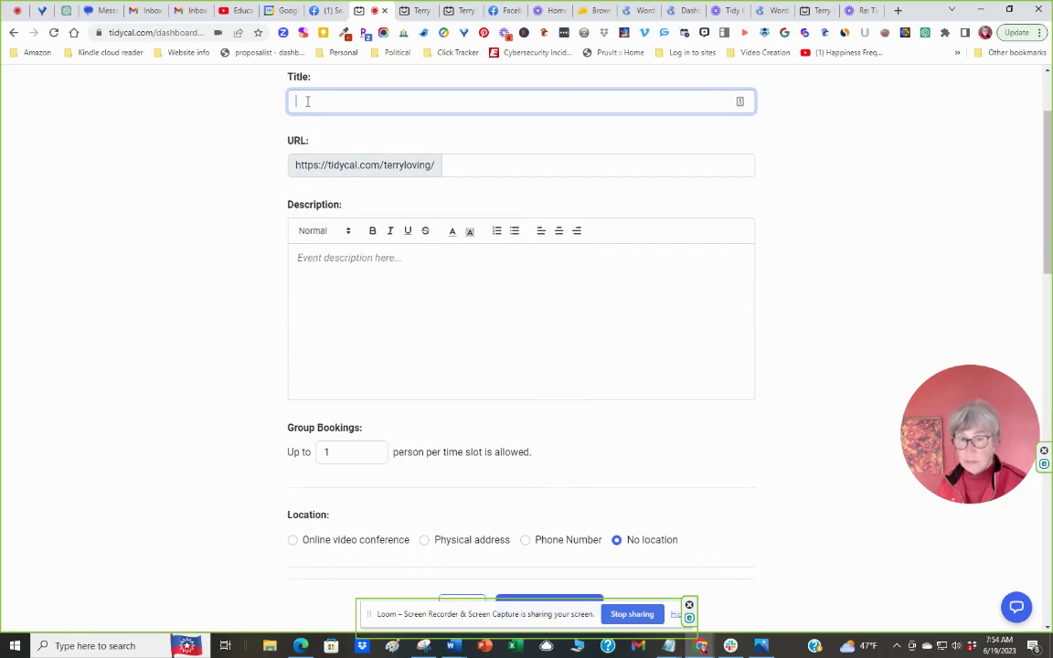
text(test)
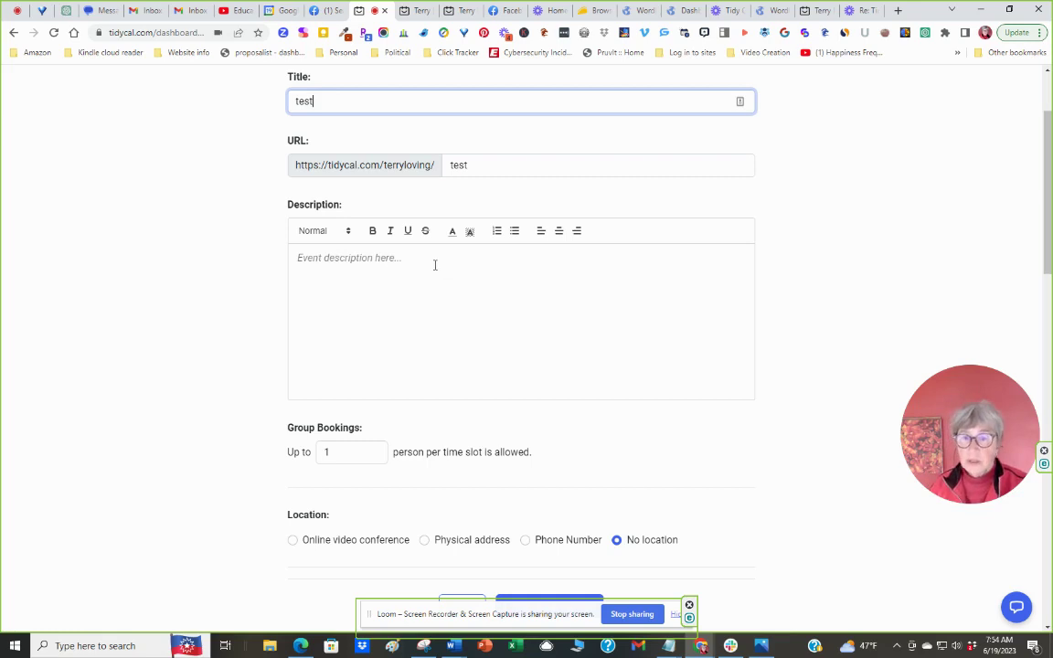
scroll(435, 265, down, 3)
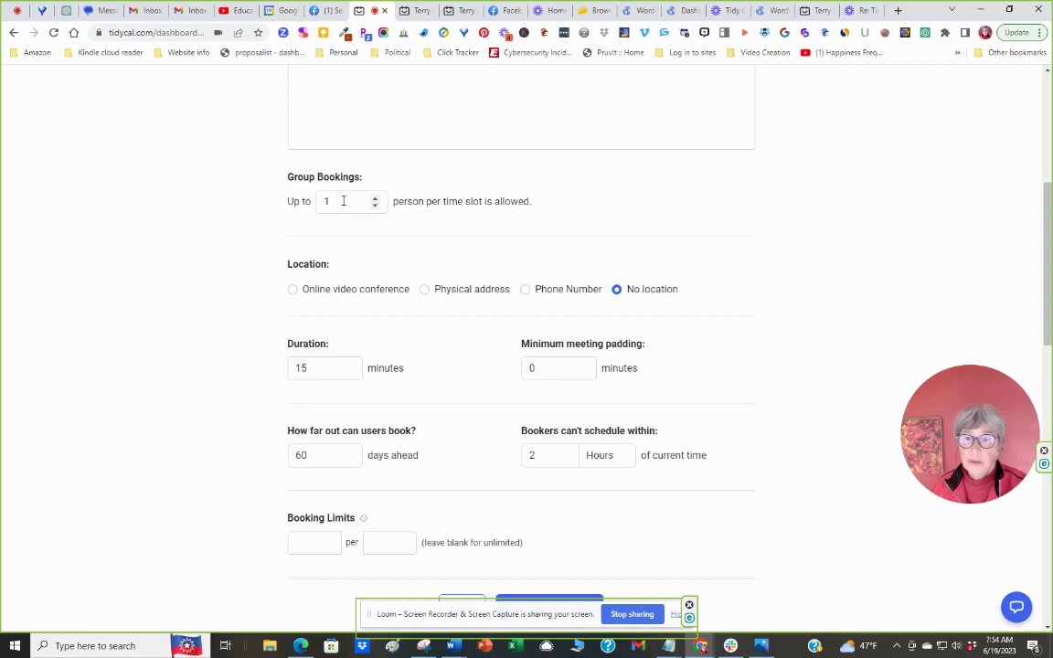
click(293, 289)
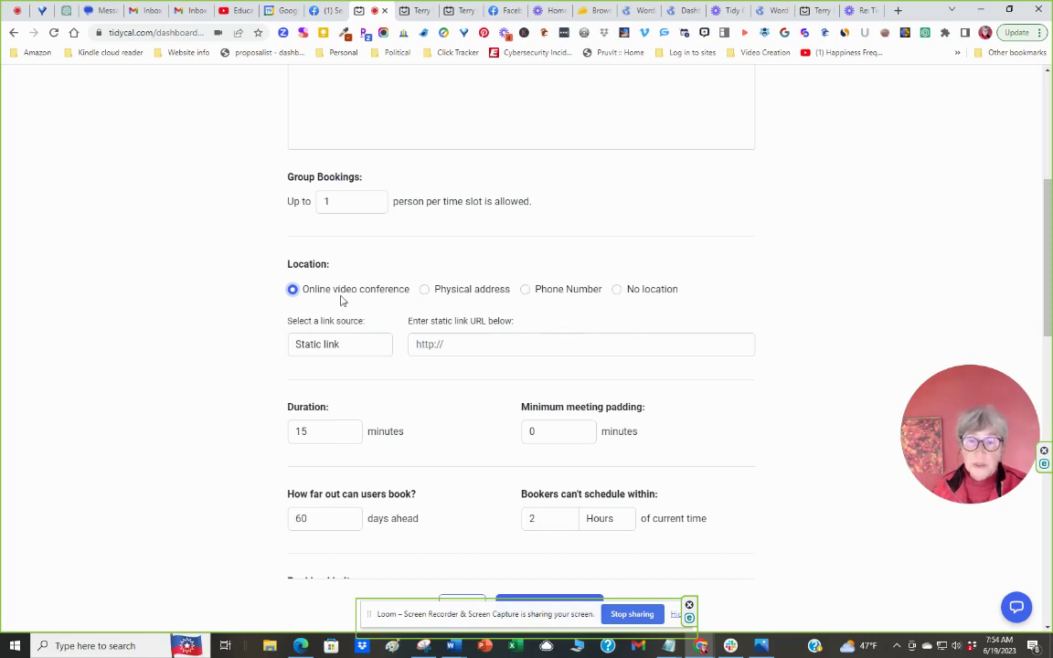
Keep the duration at 15 minutes, set the minimum meeting padding to 5 minutes, and block bookings within 24 hours of the current time
scroll(356, 293, down, 2)
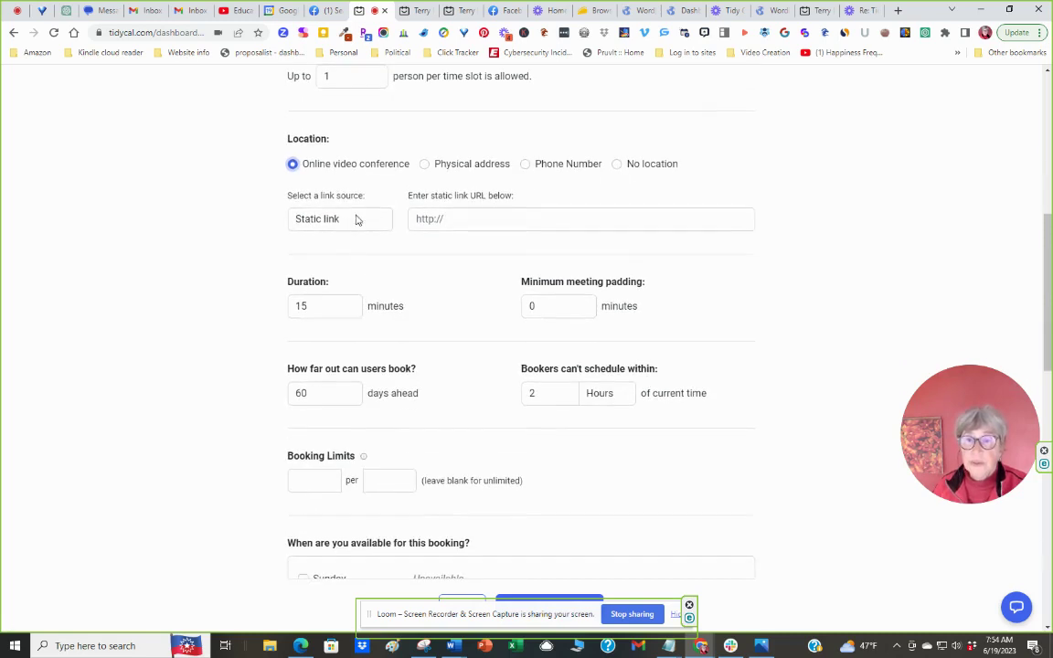
scroll(325, 196, down, 2)
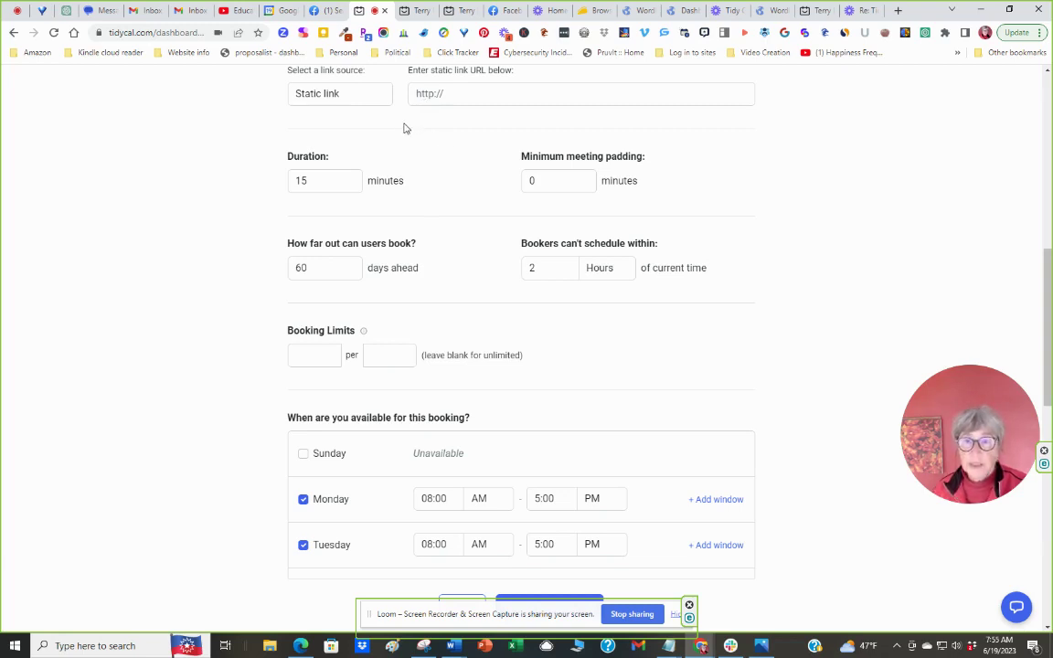
scroll(429, 128, down, 1)
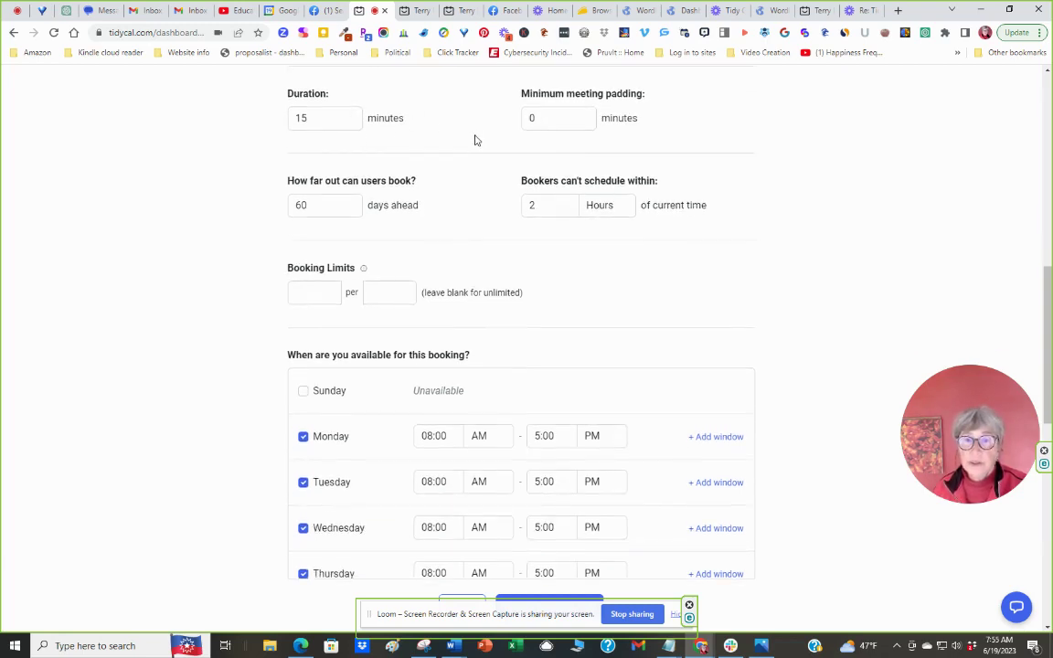
click(350, 124)
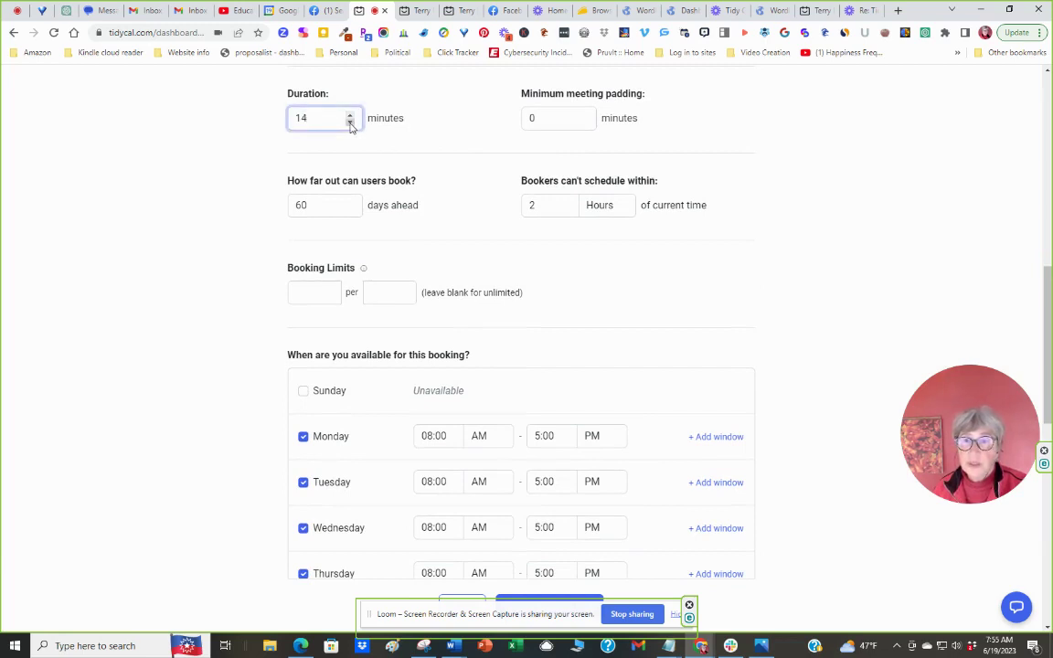
click(349, 114)
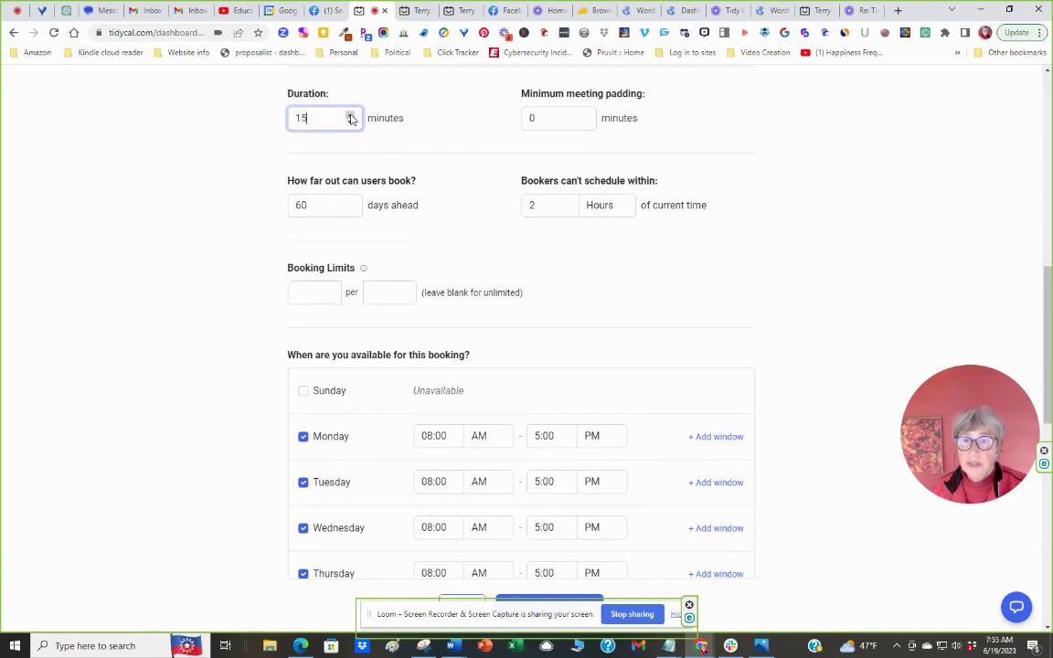
click(586, 114)
click(585, 114)
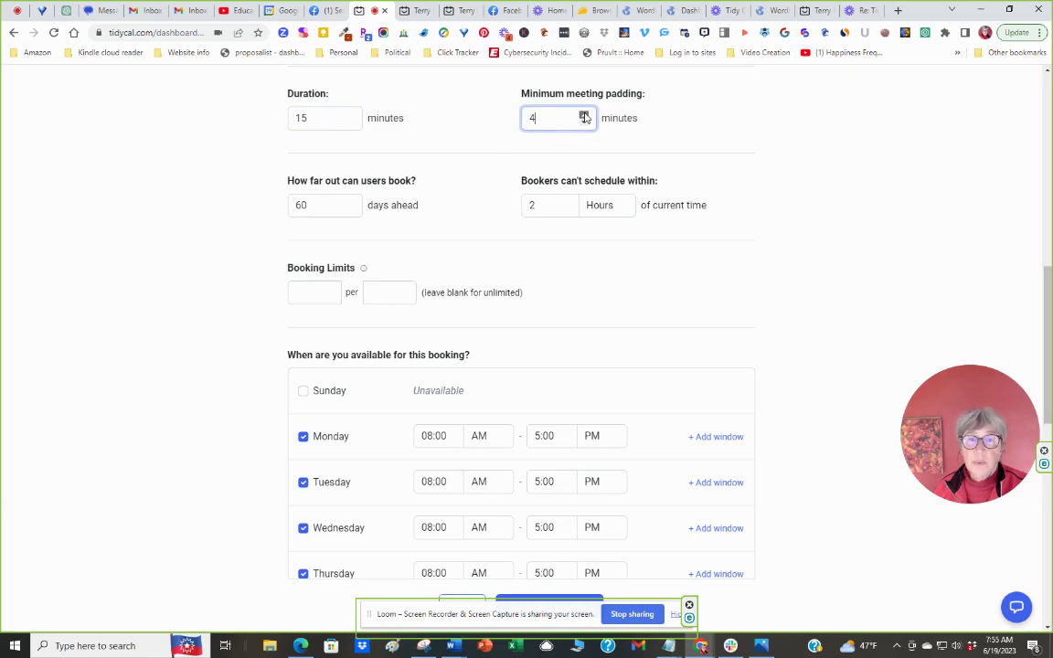
click(585, 114)
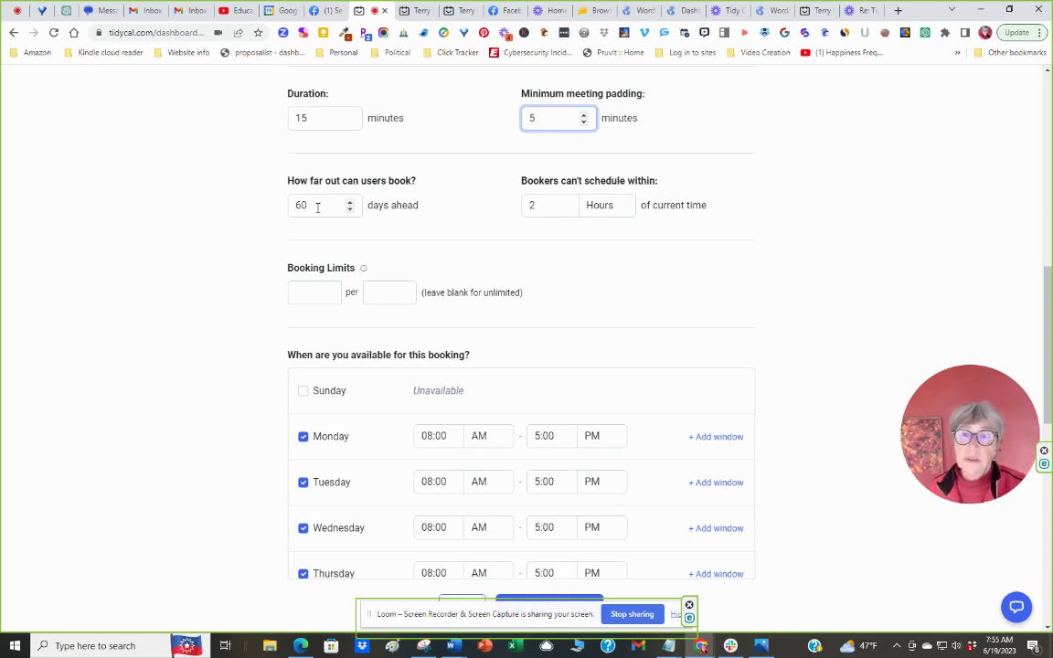
click(539, 207)
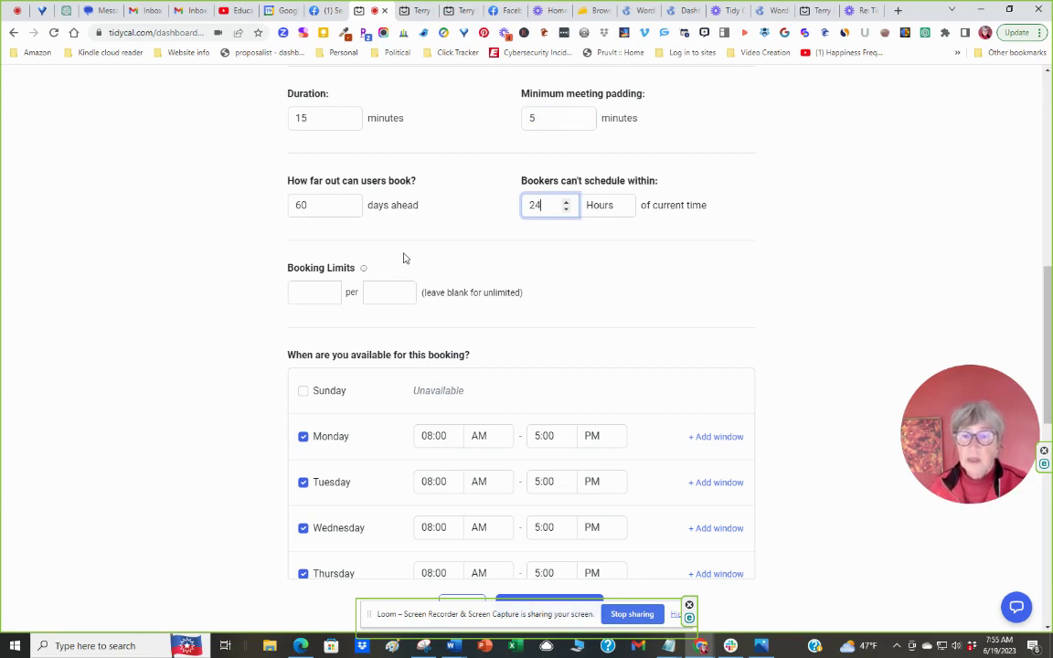
Add a second availability window for Monday and remove it again
scroll(407, 256, down, 3)
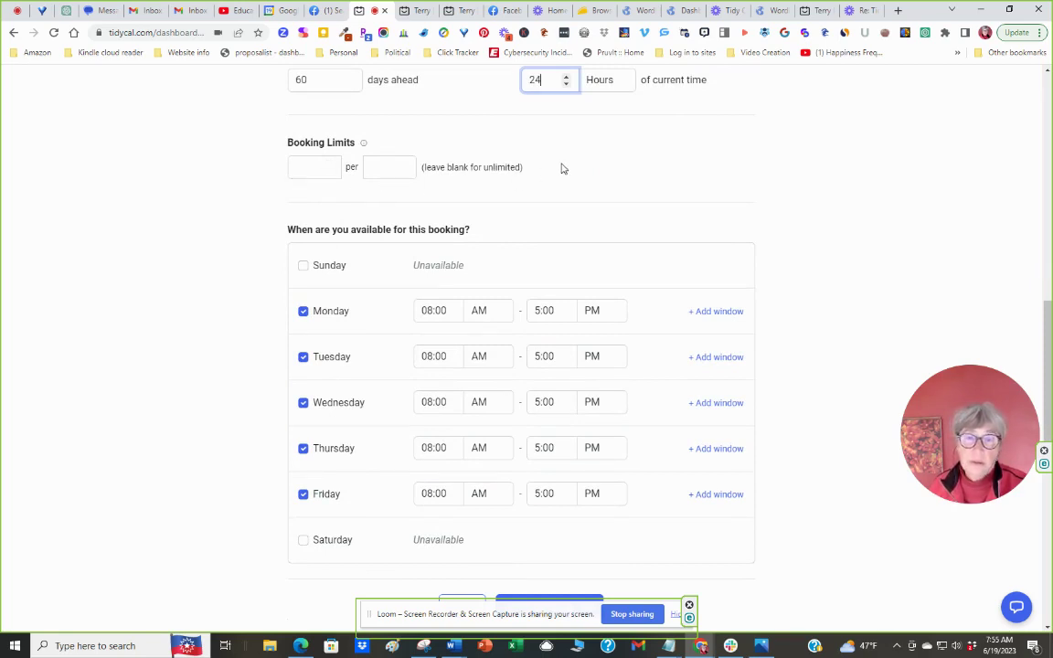
scroll(533, 161, down, 1)
scroll(539, 155, down, 1)
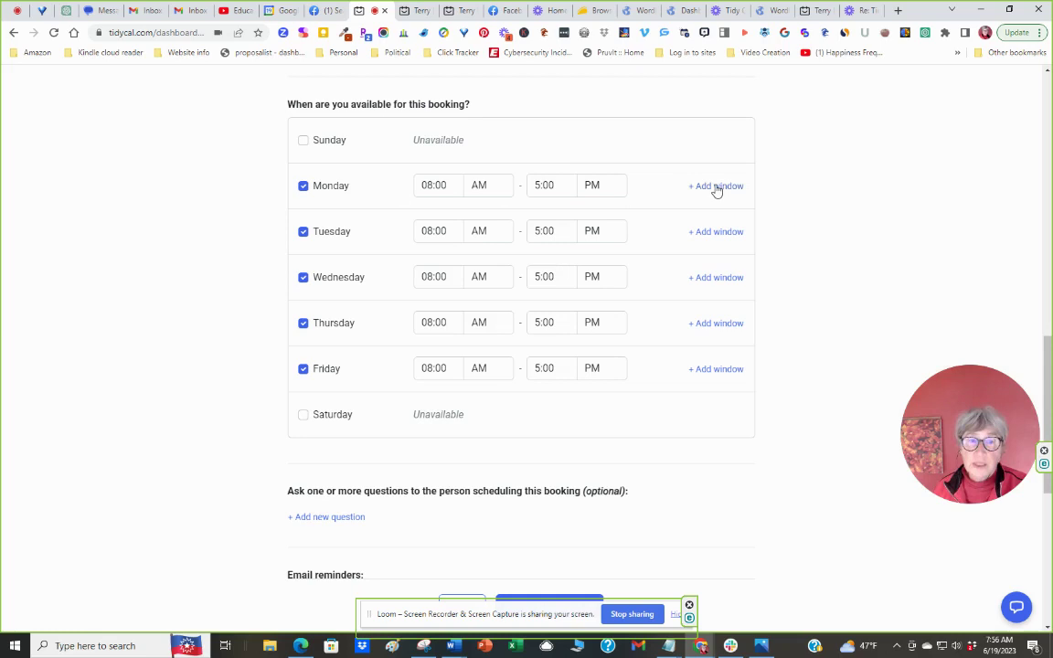
click(717, 187)
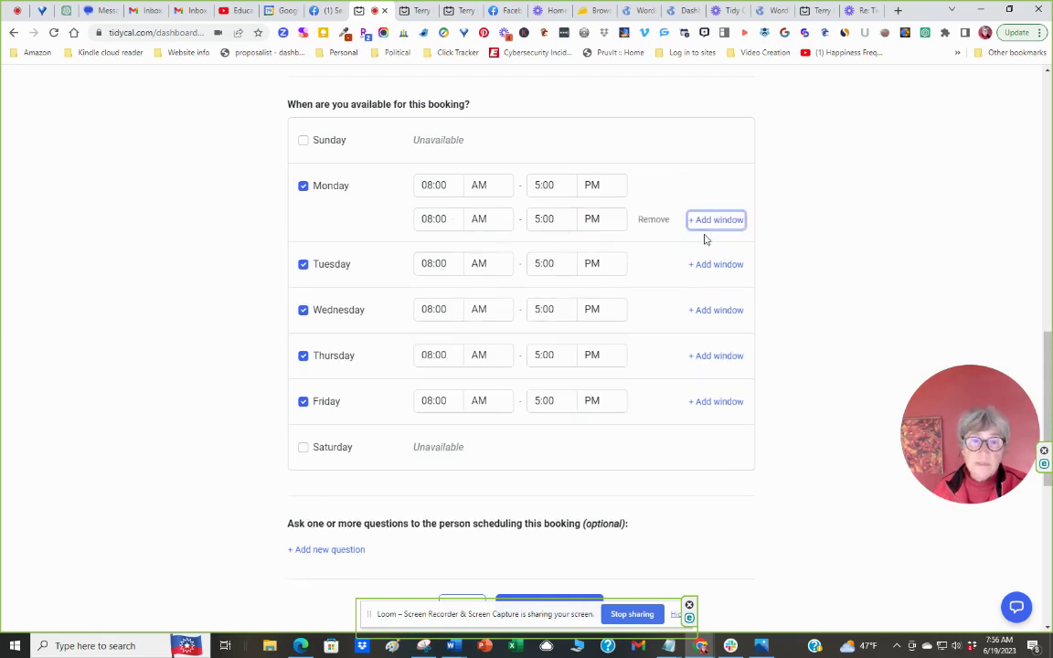
click(657, 222)
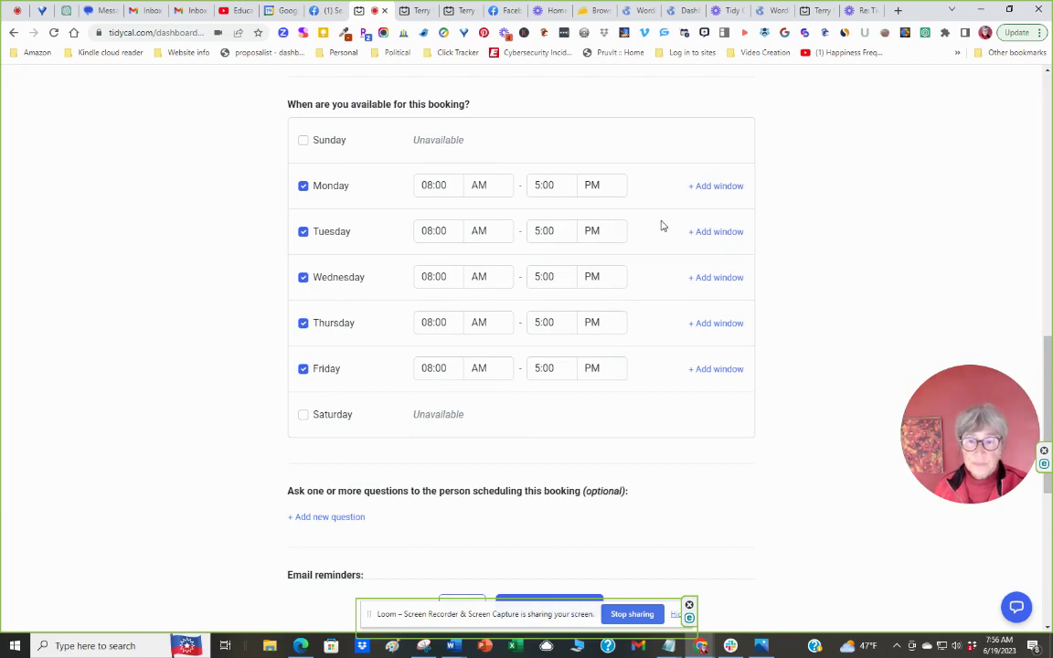
Switch to Google Calendar to view the June 18–24 week's events, and return to the TidyCal booking type form
scroll(654, 233, down, 3)
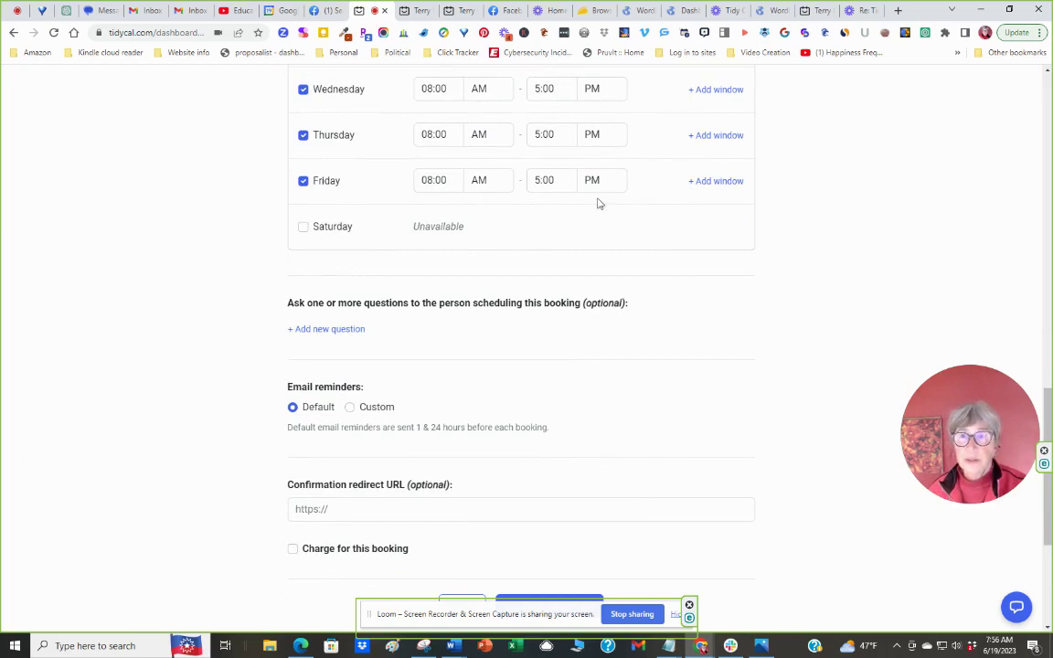
click(281, 10)
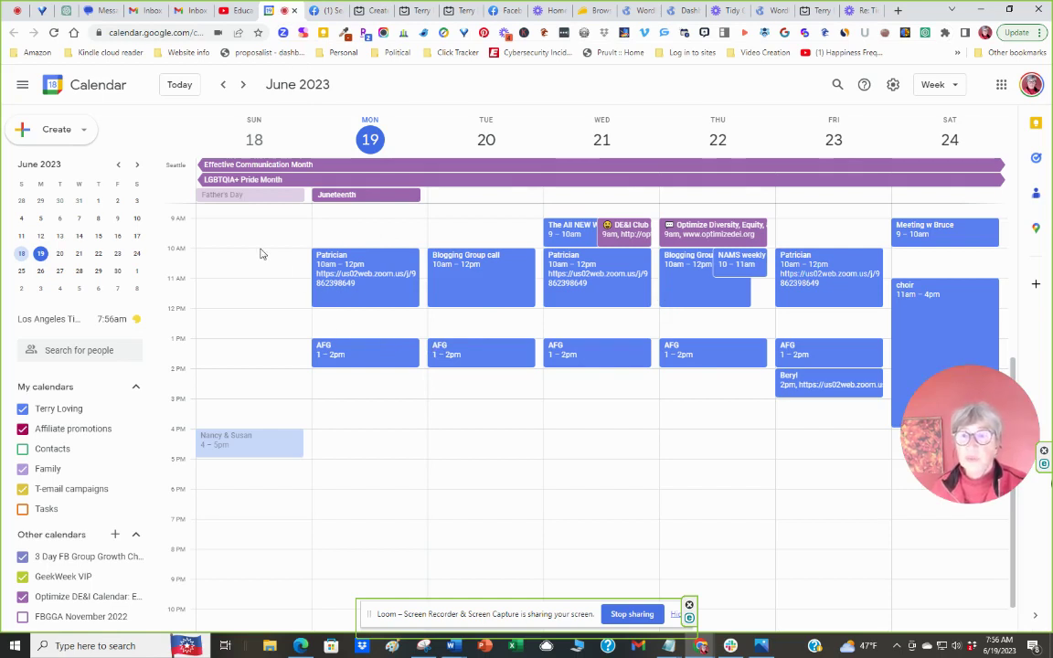
scroll(261, 265, up, 2)
scroll(260, 361, down, 3)
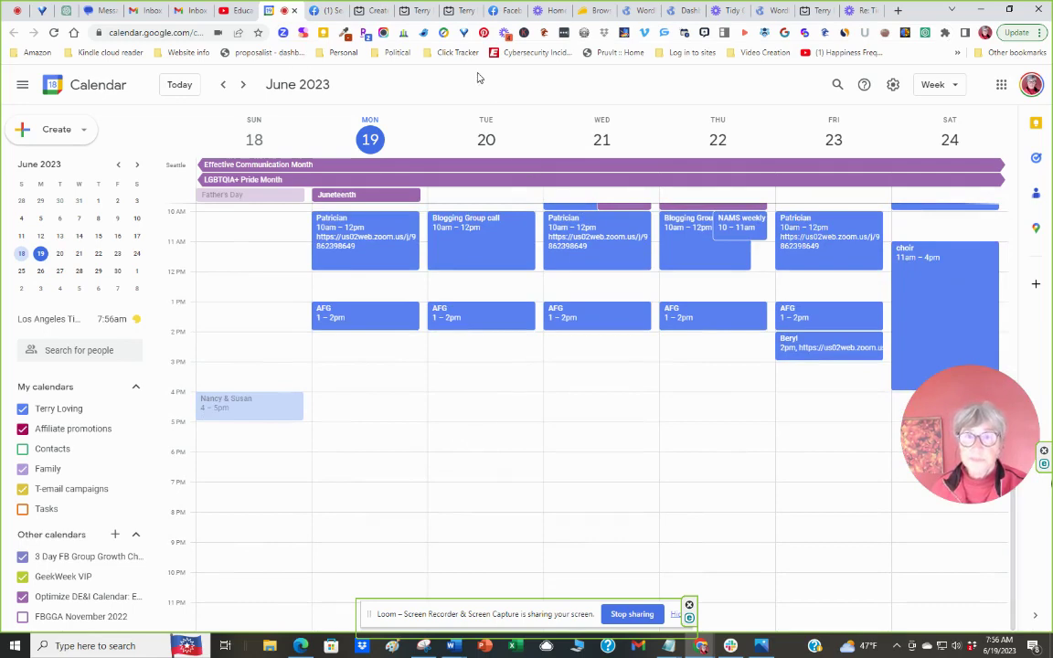
click(371, 12)
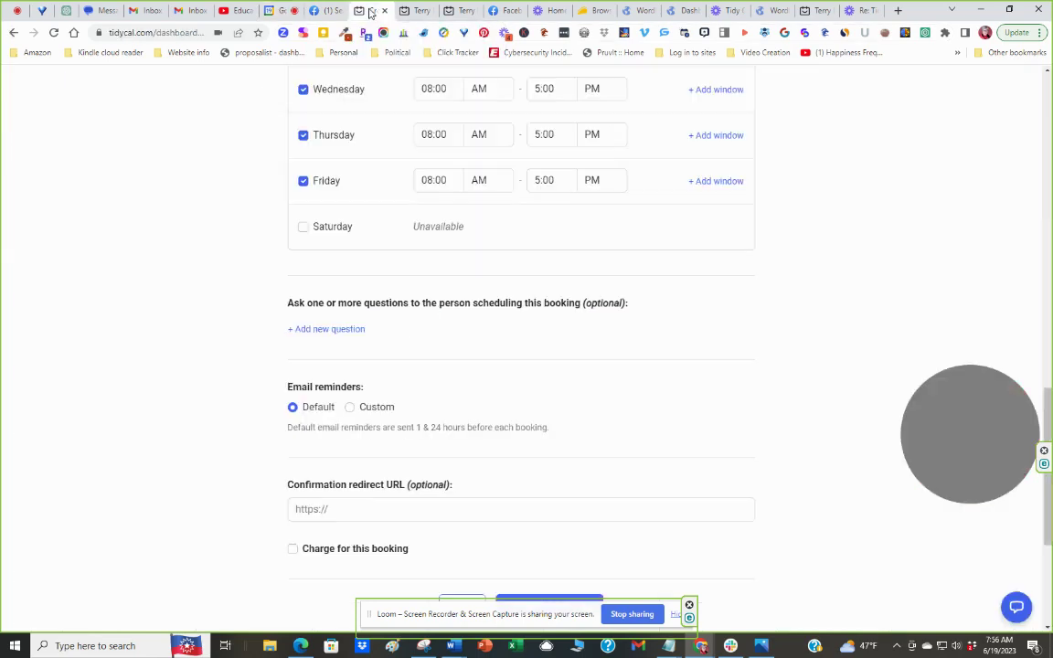
Change the email reminders to Custom and review the reminder email's content and reminder times
scroll(687, 294, down, 2)
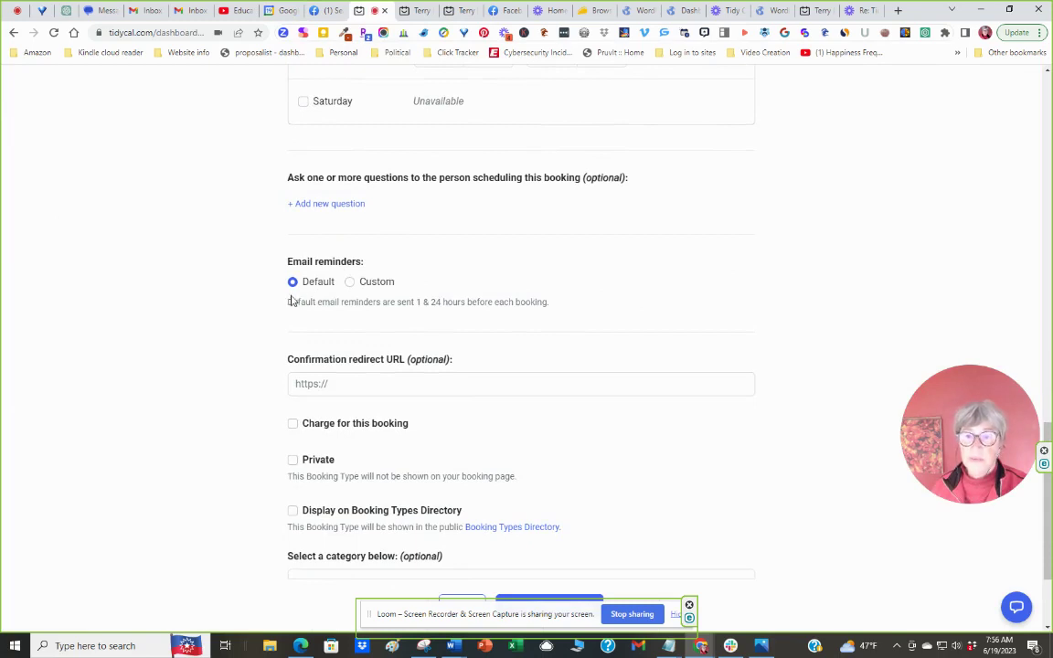
click(351, 284)
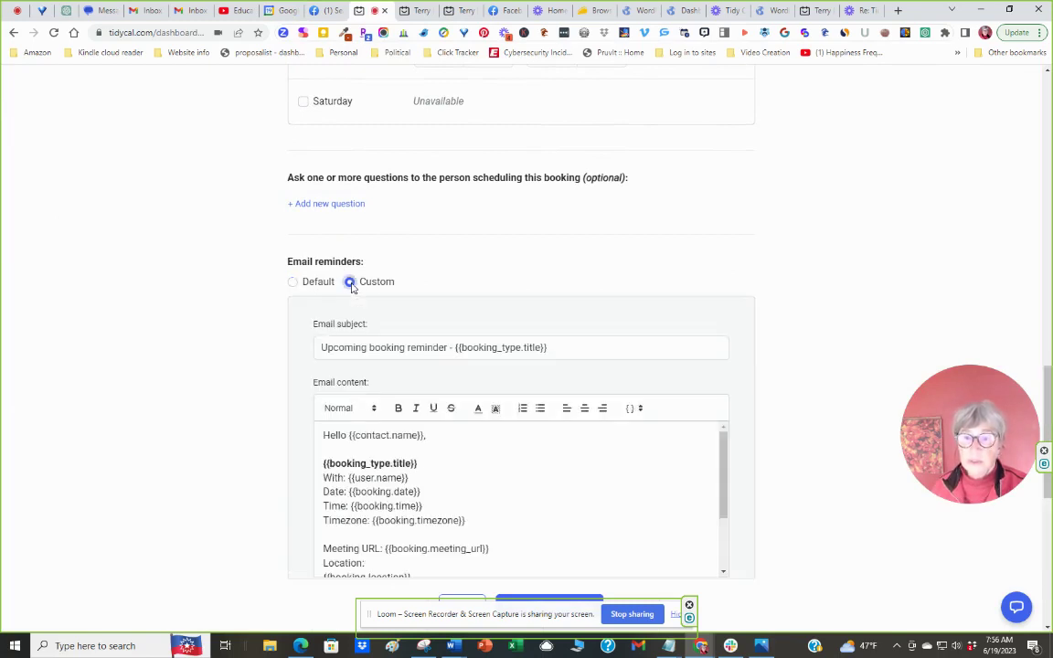
scroll(524, 304, down, 2)
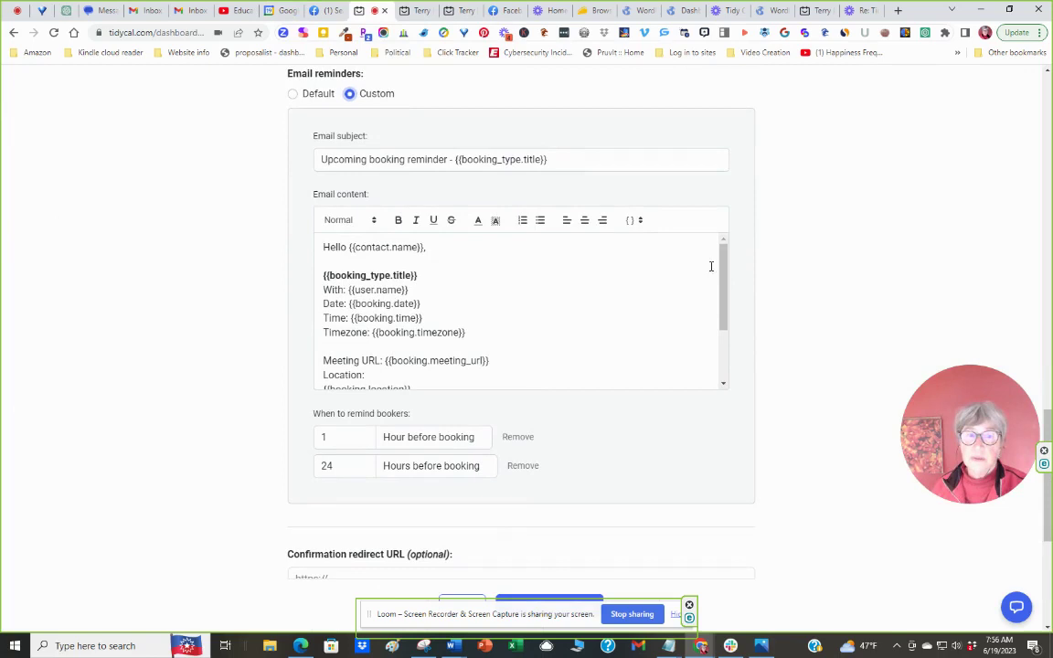
mouse_move(721, 265)
mouse_down()
mouse_move(719, 371)
mouse_move(729, 270)
mouse_up()
scroll(728, 271, up, 1)
scroll(580, 289, down, 1)
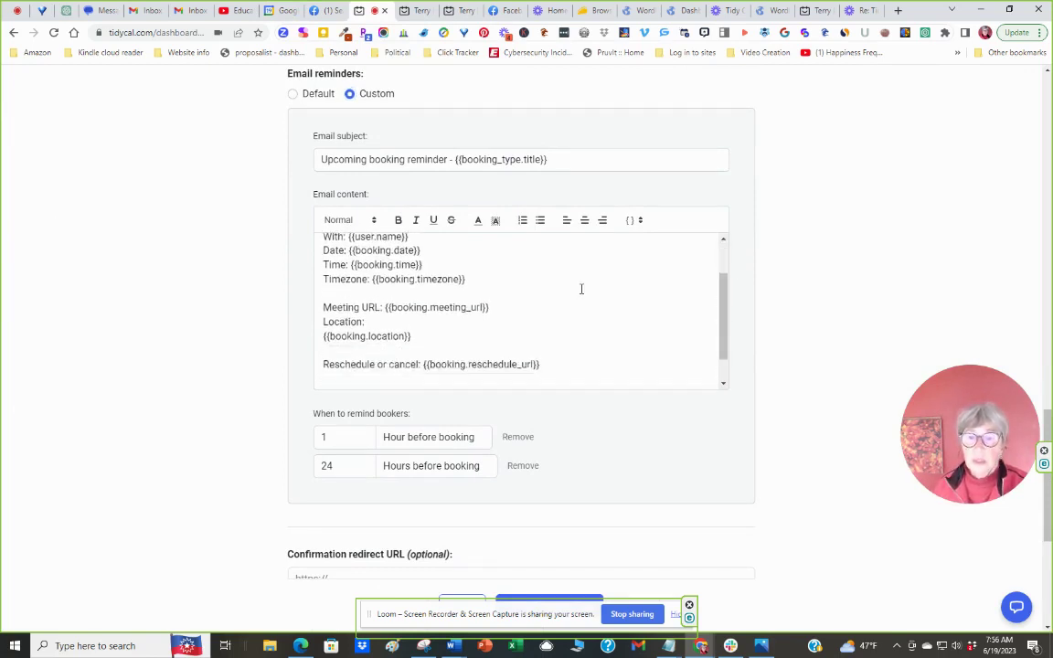
scroll(580, 289, down, 1)
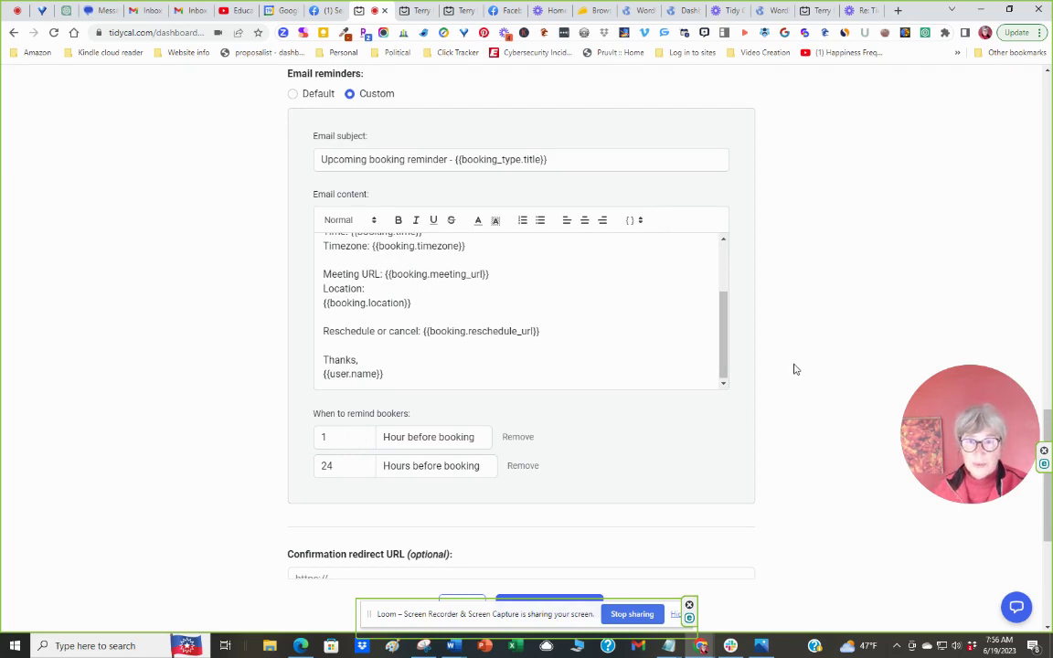
Enable charging for this booking and mark the booking type as private
scroll(792, 364, down, 5)
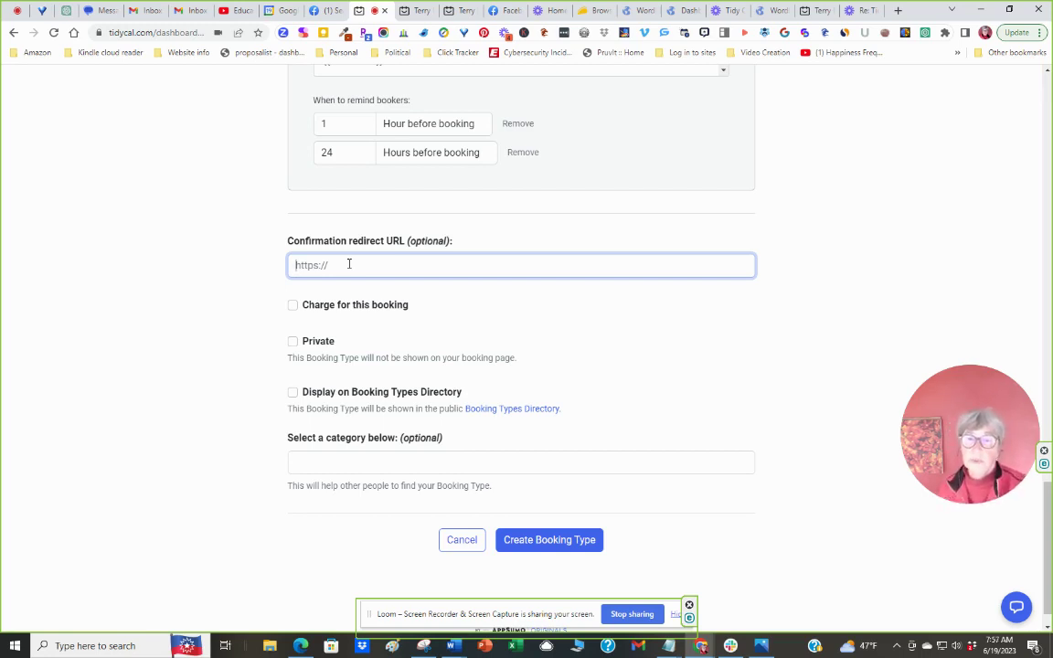
click(292, 307)
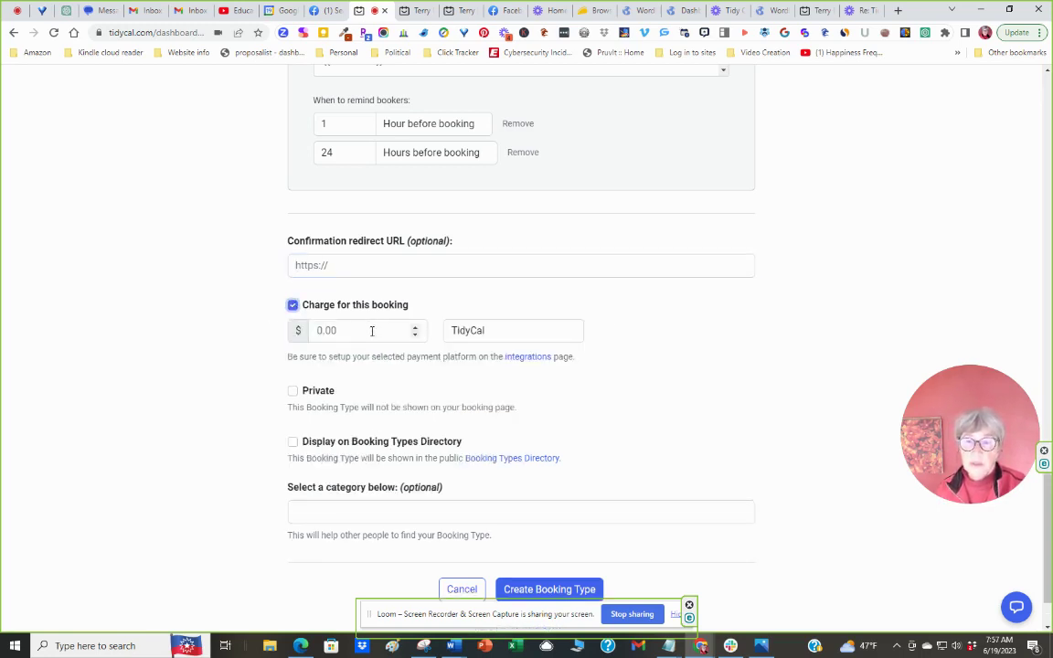
scroll(637, 334, down, 2)
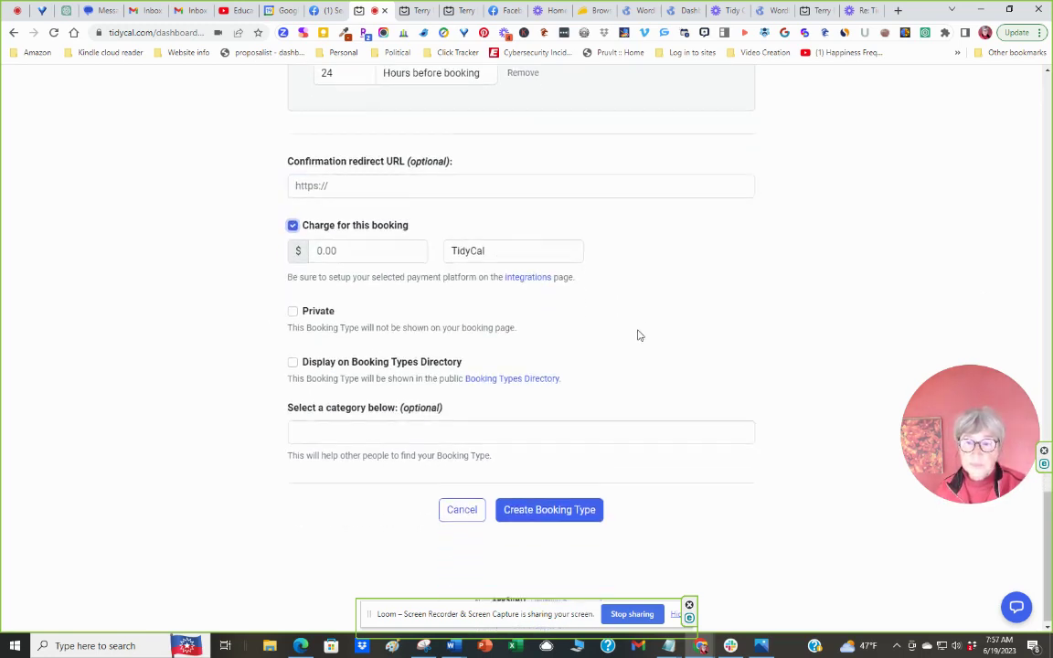
click(293, 309)
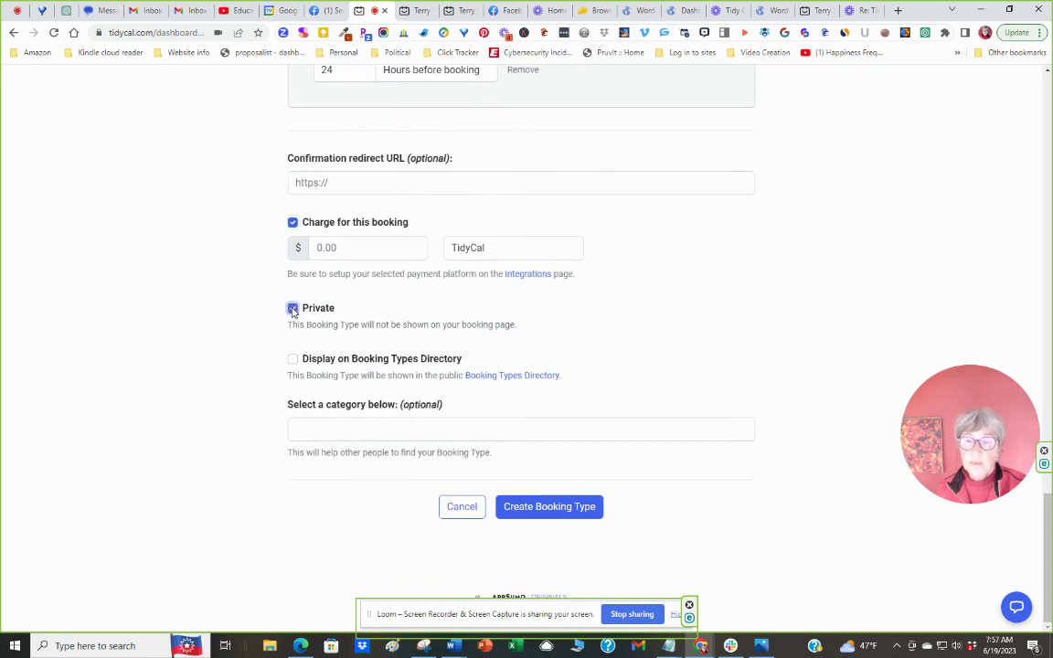
Display the booking type on the Booking Types Directory and assign it the Technology category
click(292, 359)
click(356, 432)
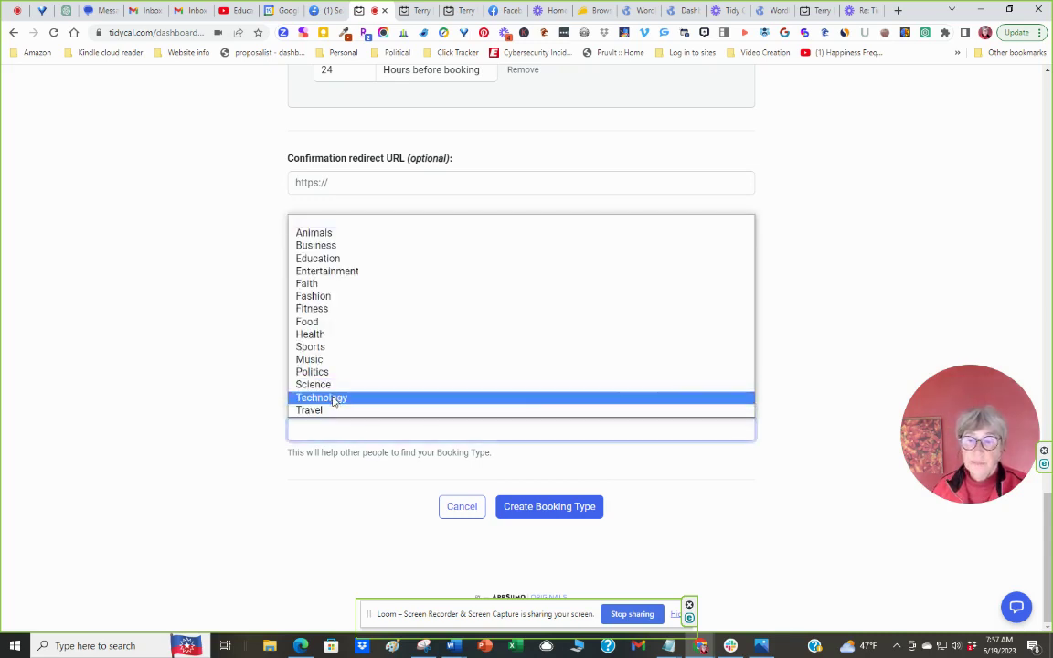
click(334, 400)
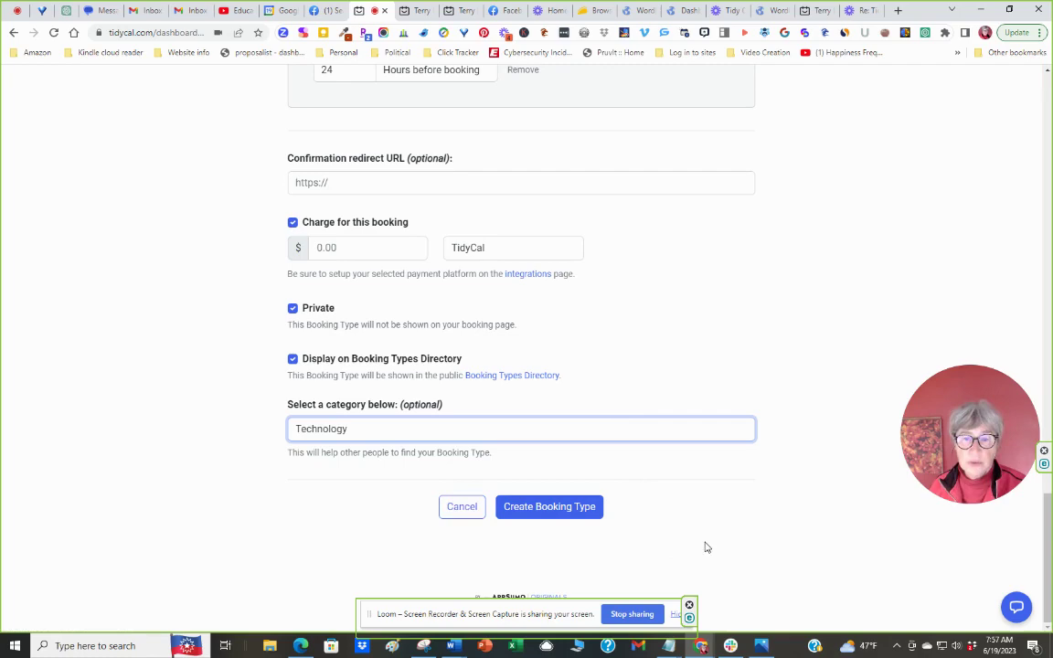
Leave the new booking type form for the Bookings page and export the bookings
scroll(611, 503, up, 3)
scroll(668, 491, up, 4)
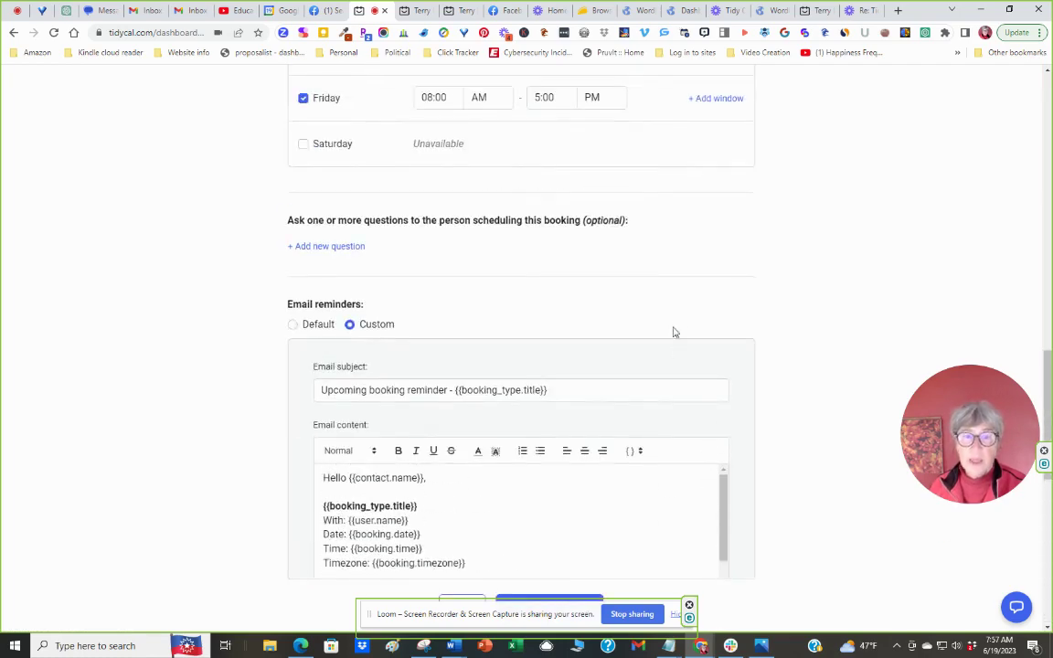
scroll(677, 324, up, 3)
scroll(786, 312, up, 8)
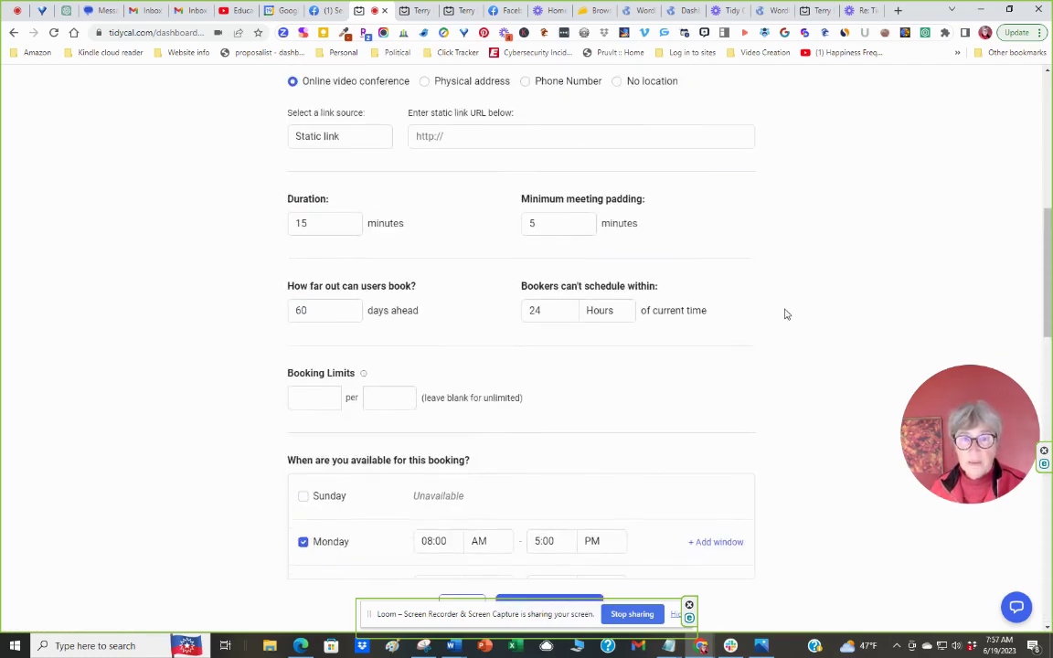
scroll(784, 313, up, 3)
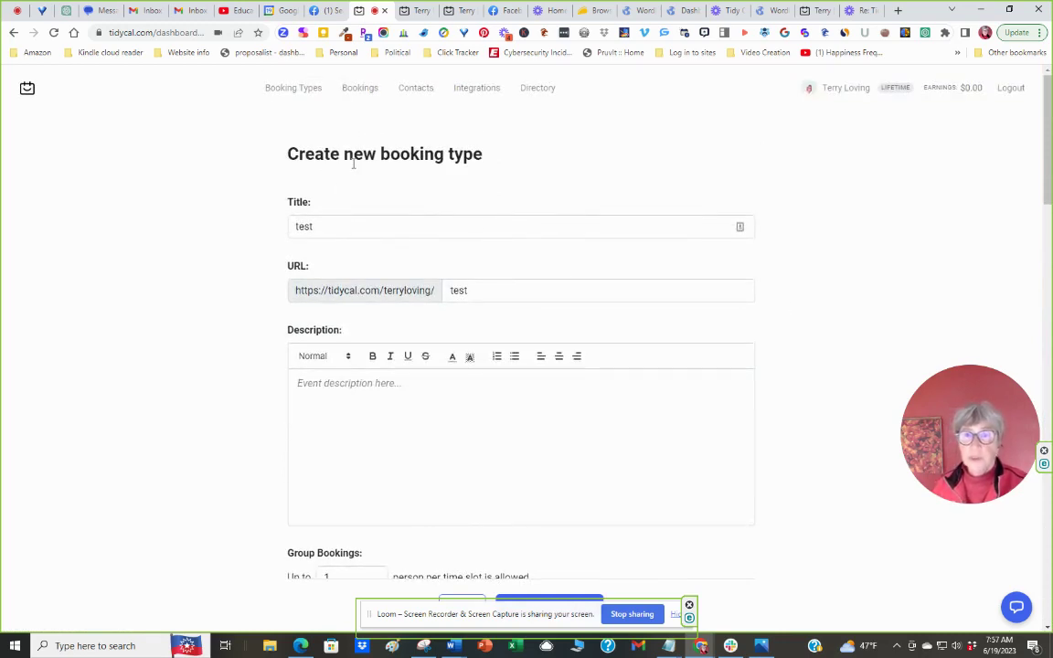
click(359, 92)
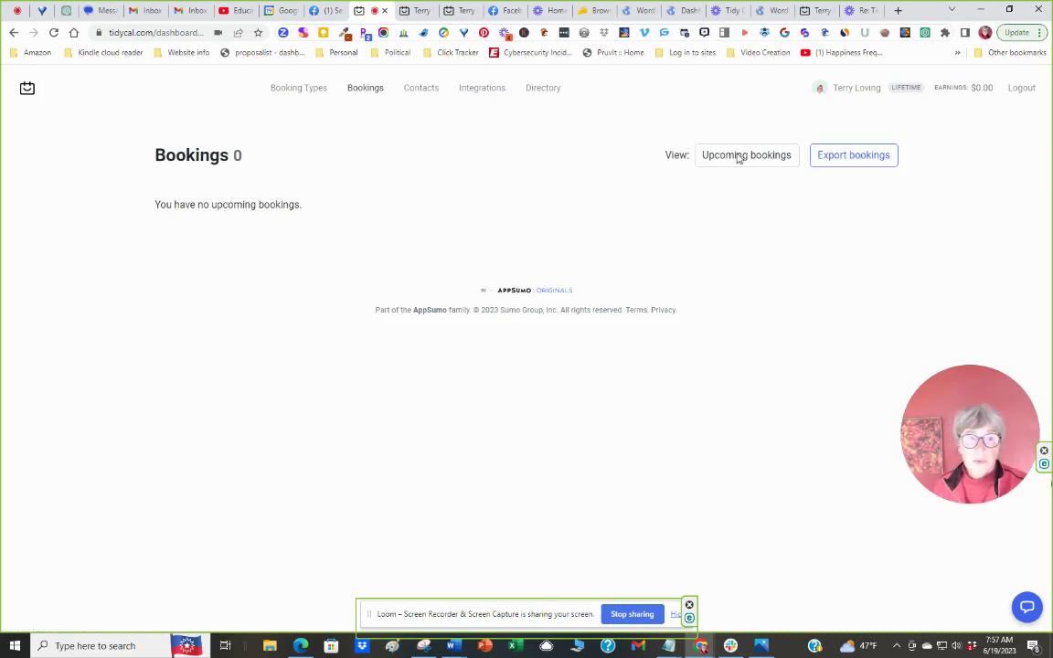
click(851, 165)
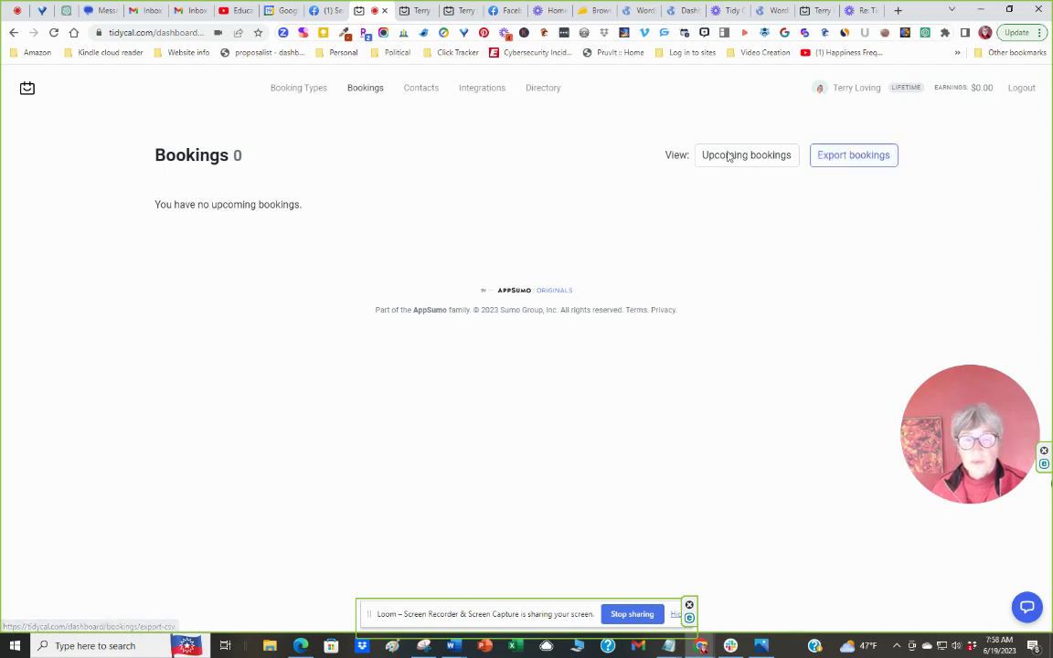
Open the Contacts page and look through the list of people who have booked
click(421, 89)
scroll(404, 142, down, 3)
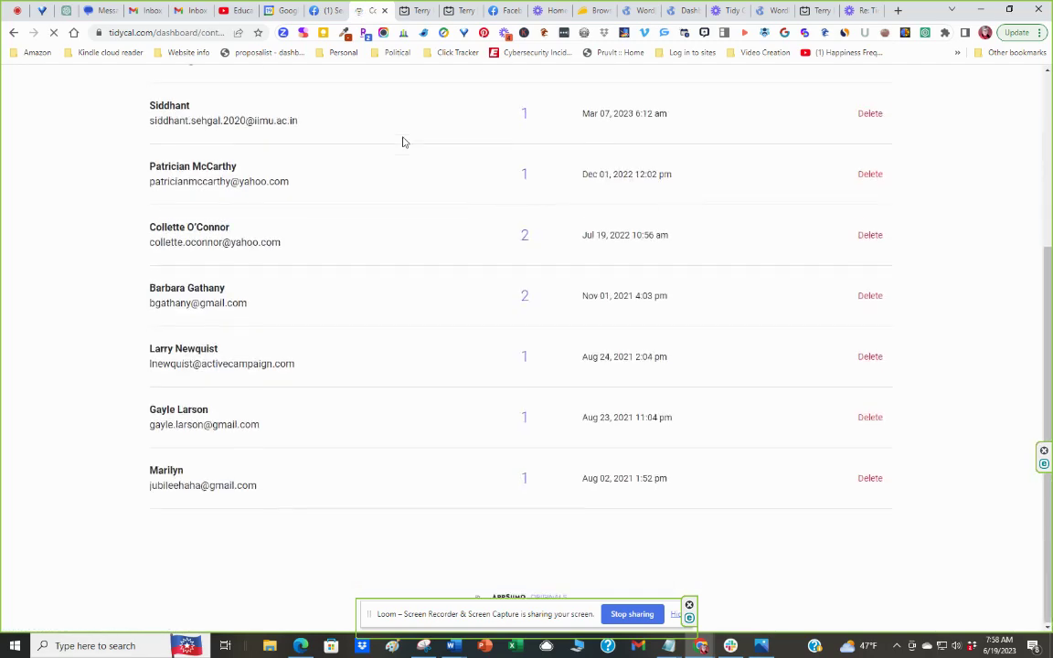
scroll(416, 150, up, 3)
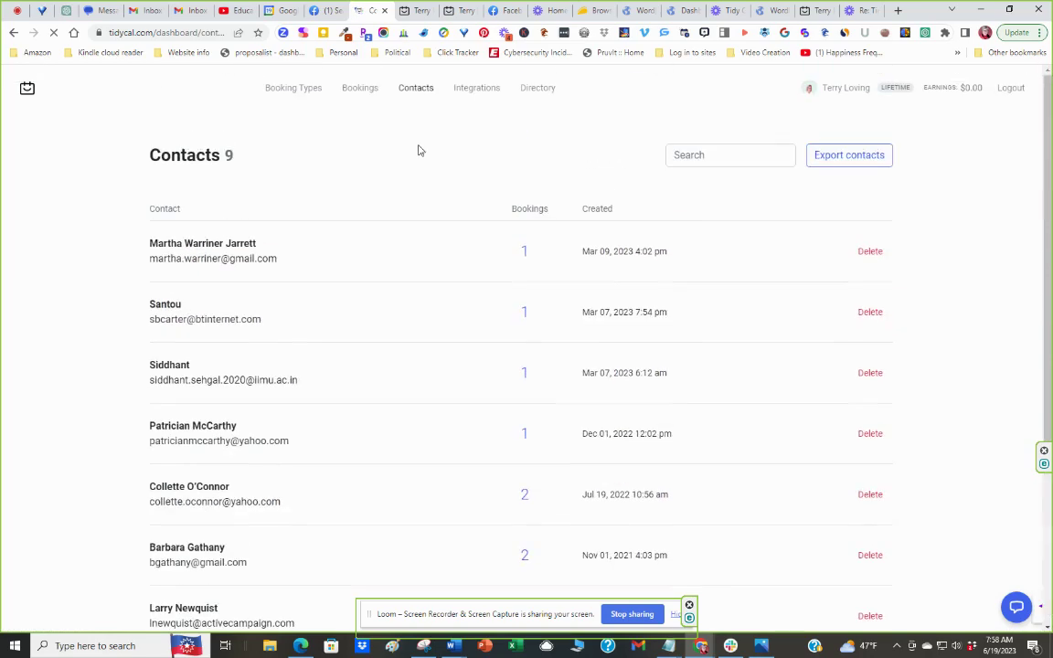
Open the Integrations page and review the connected Google account's calendars and their reading settings
click(476, 89)
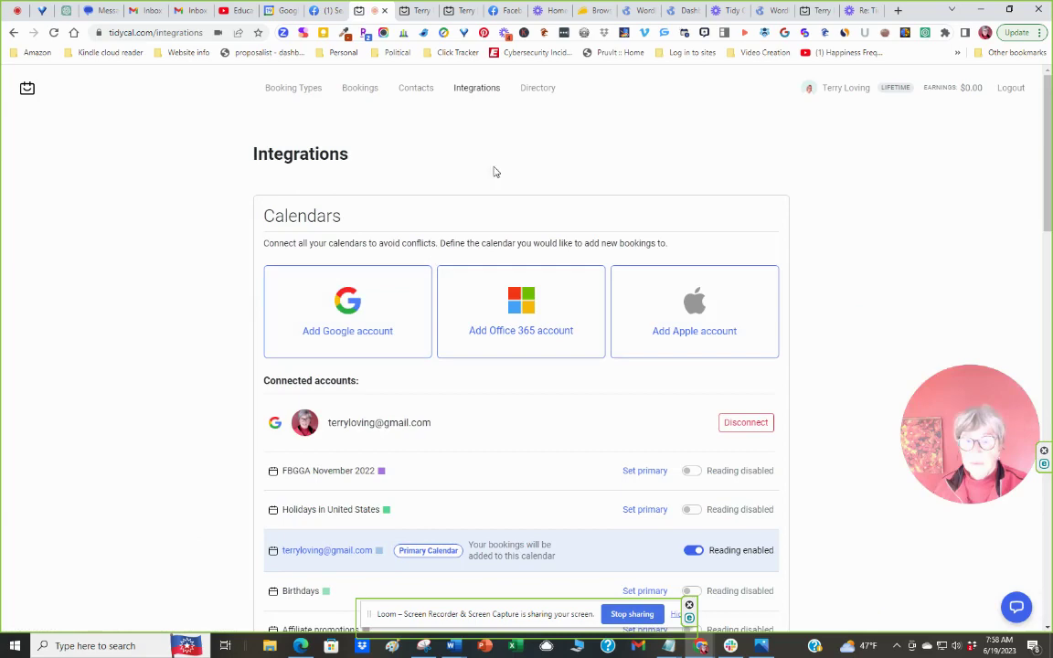
scroll(809, 233, down, 4)
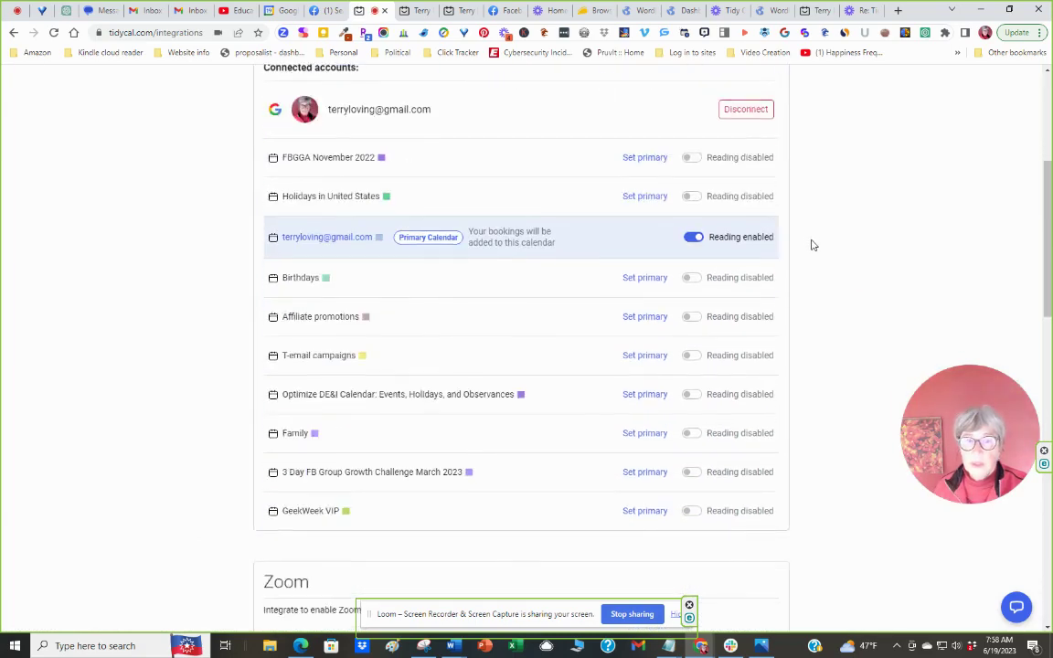
scroll(812, 243, up, 4)
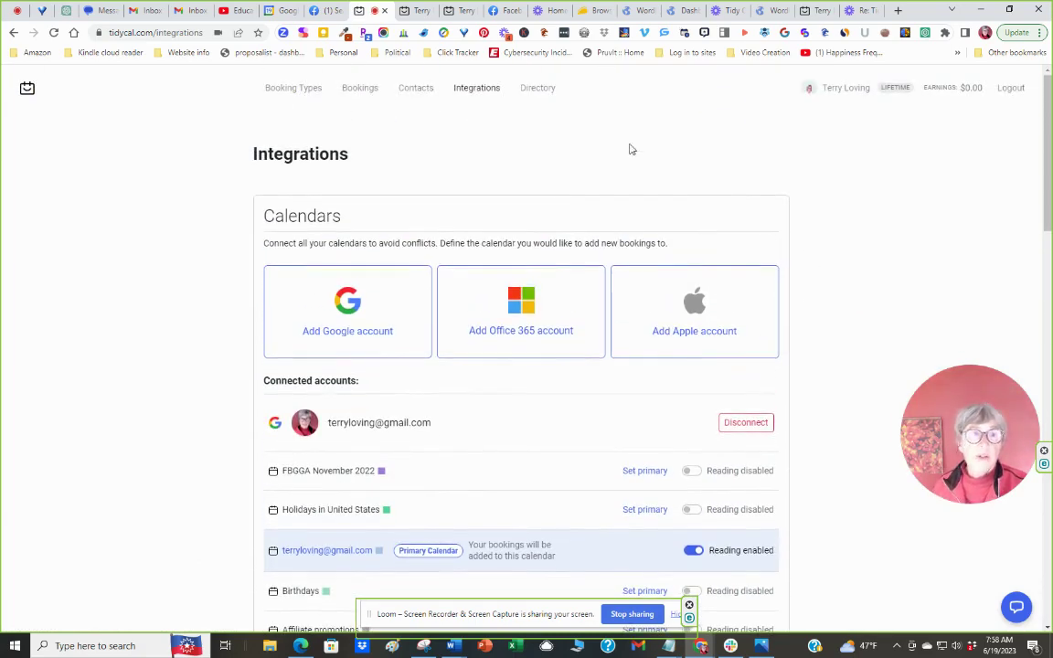
Open the account profile and review its booking page link, timezone, currency, language, description, theme color and availability interval settings
click(843, 95)
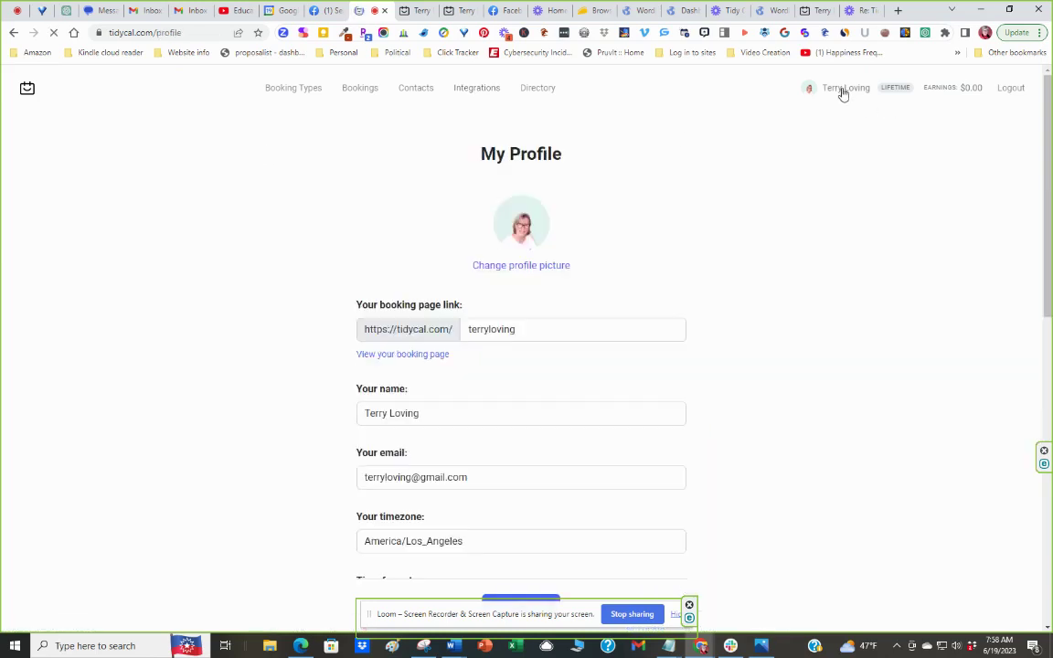
scroll(677, 144, down, 2)
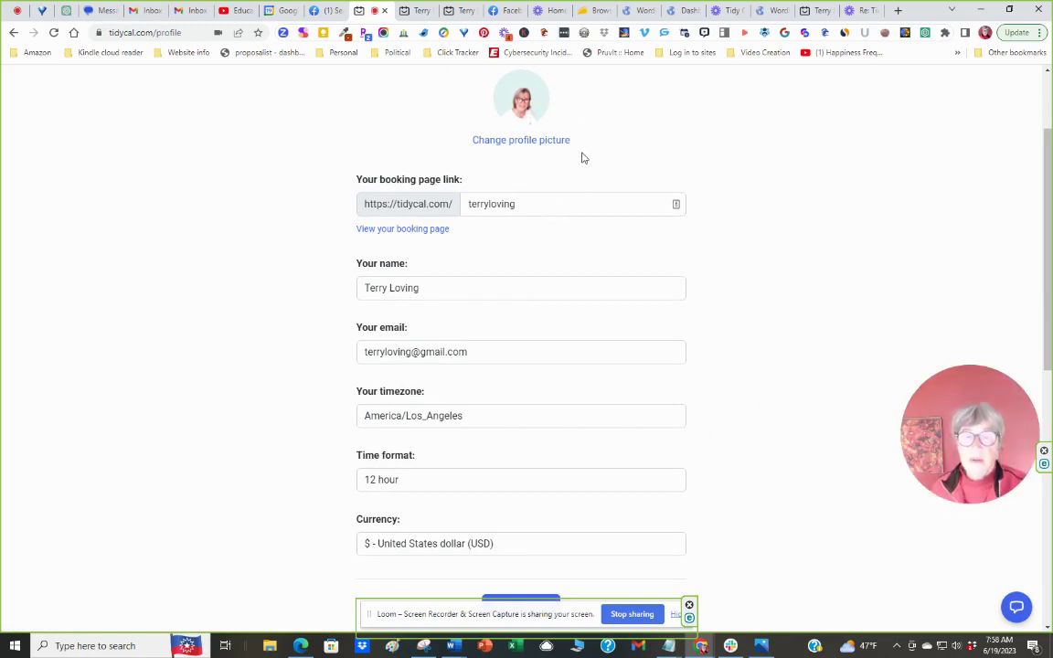
scroll(578, 182, down, 2)
scroll(485, 146, down, 2)
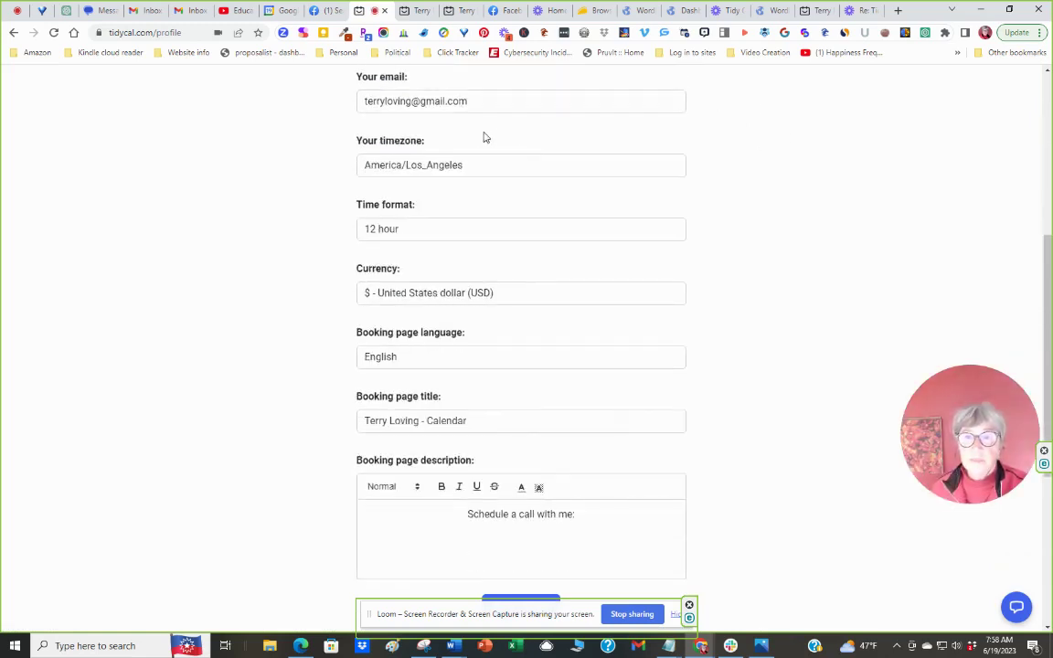
scroll(494, 137, down, 3)
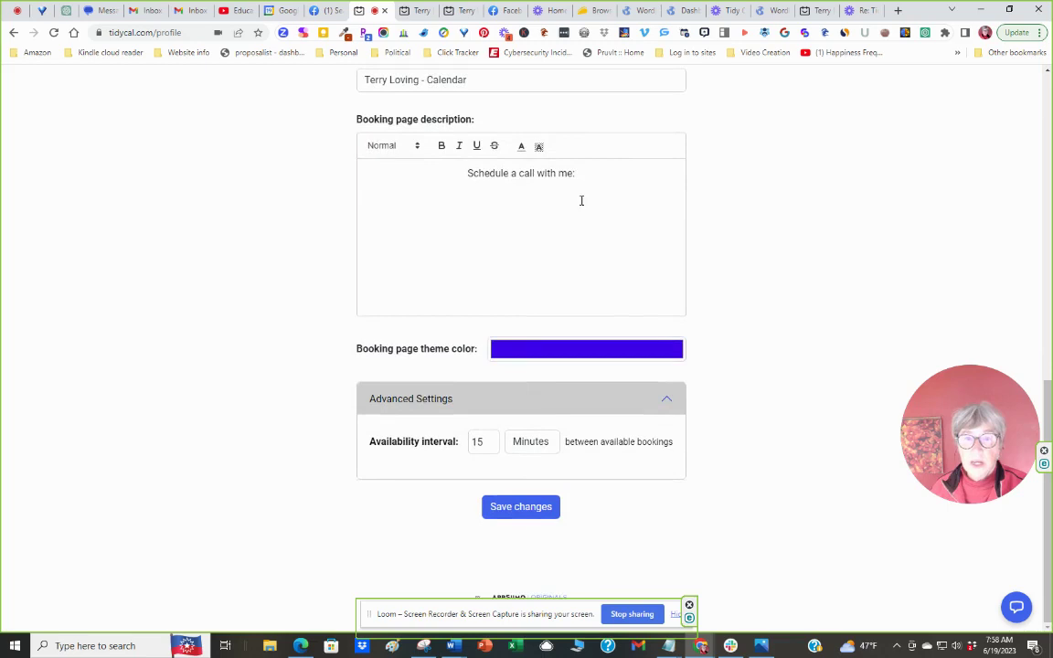
scroll(594, 219, up, 4)
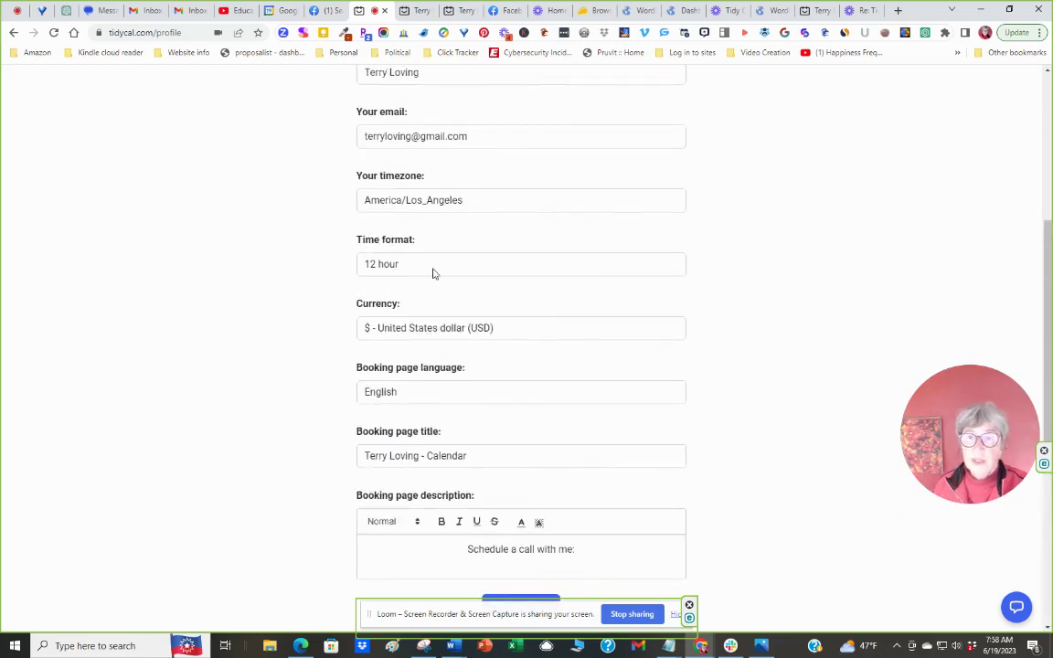
scroll(538, 248, down, 1)
scroll(538, 248, down, 3)
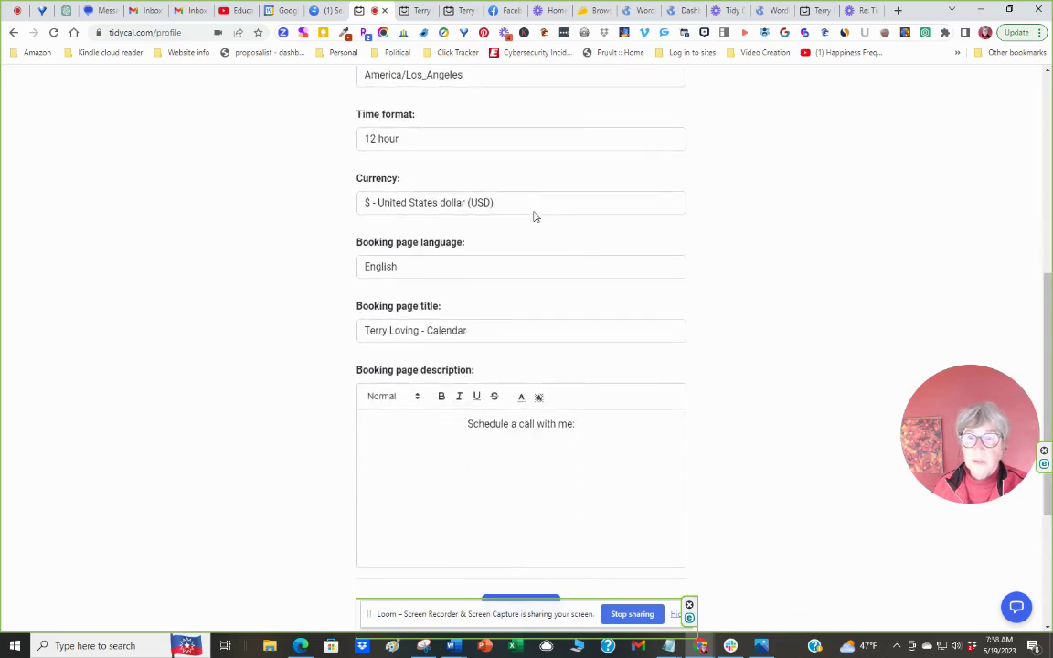
scroll(603, 227, down, 1)
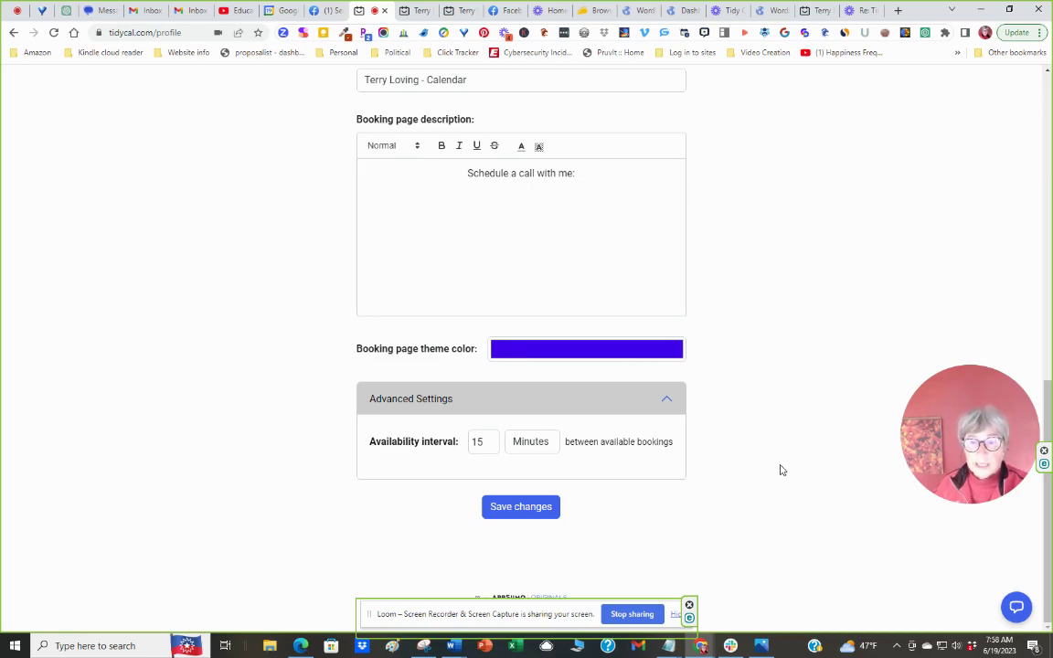
scroll(783, 485, up, 10)
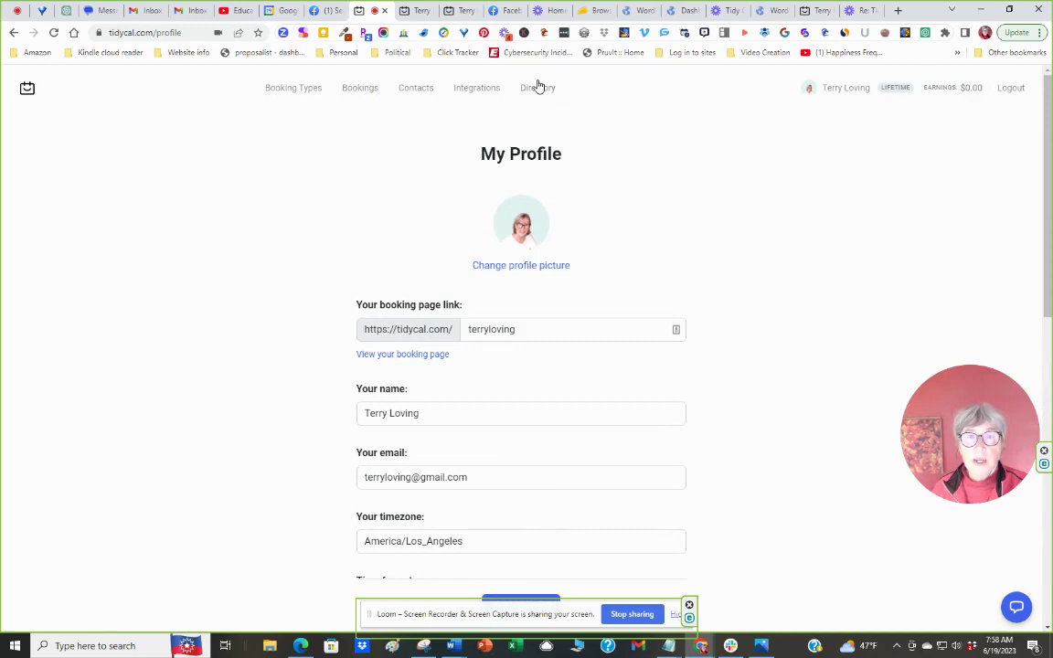
Open the Bookings Directory and look through its category choices and public booking listings
click(537, 92)
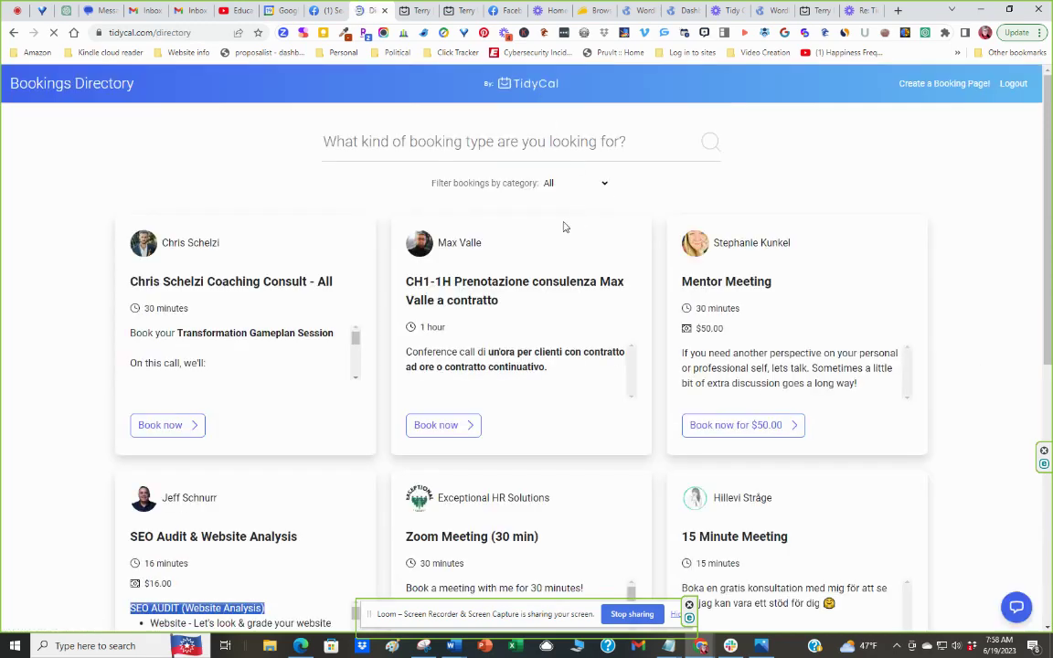
click(603, 184)
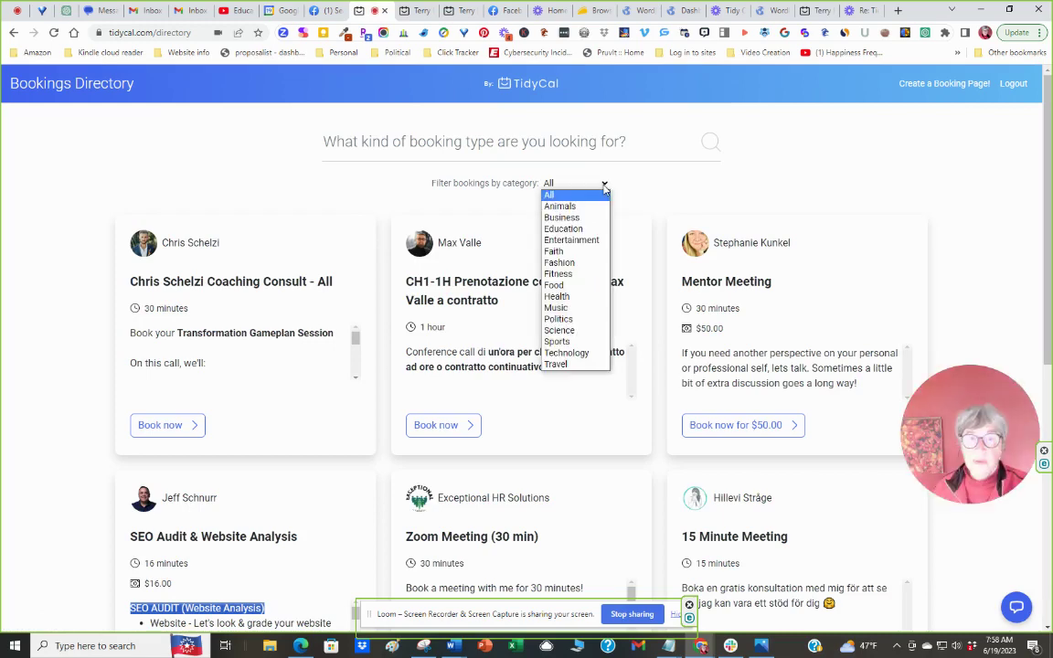
click(799, 176)
scroll(530, 341, down, 2)
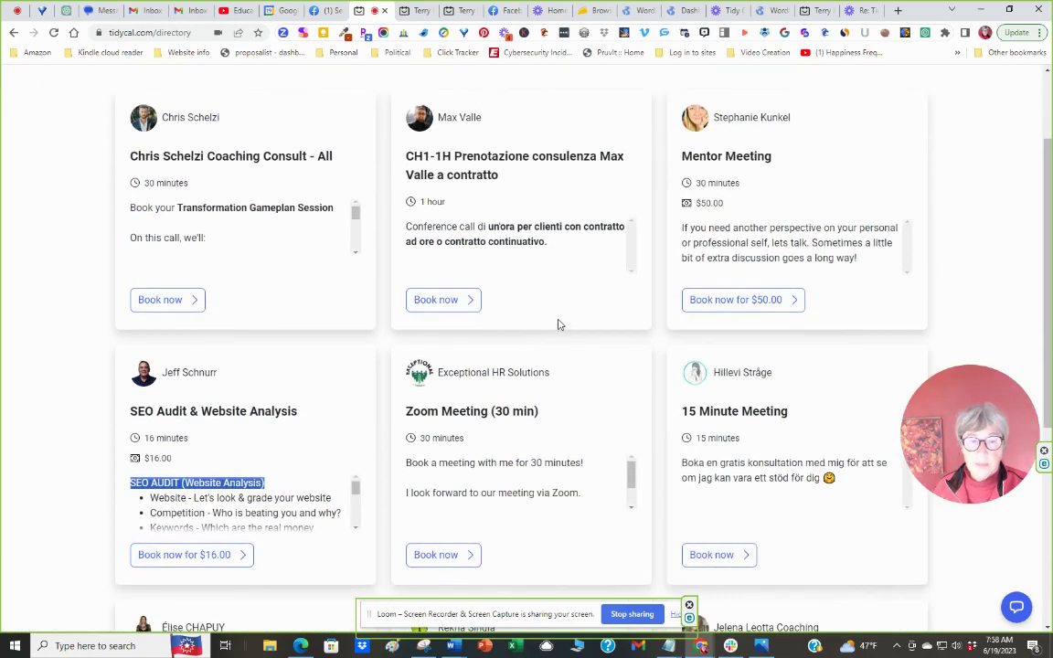
scroll(560, 325, up, 2)
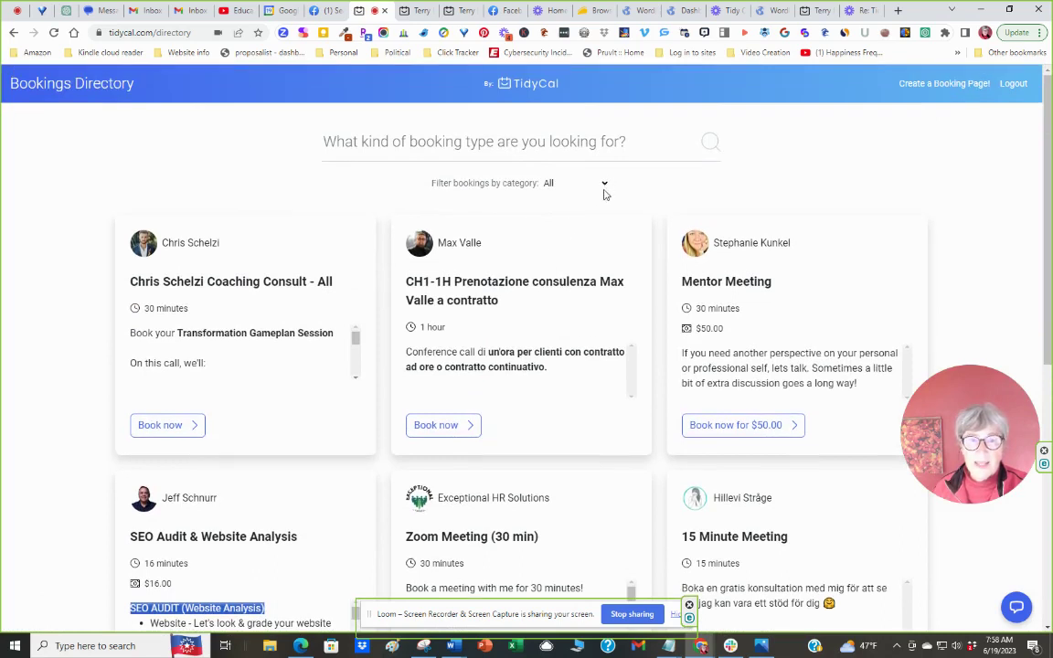
Filter the Bookings Directory by the Technology category and browse the listed bookings
click(606, 187)
click(577, 351)
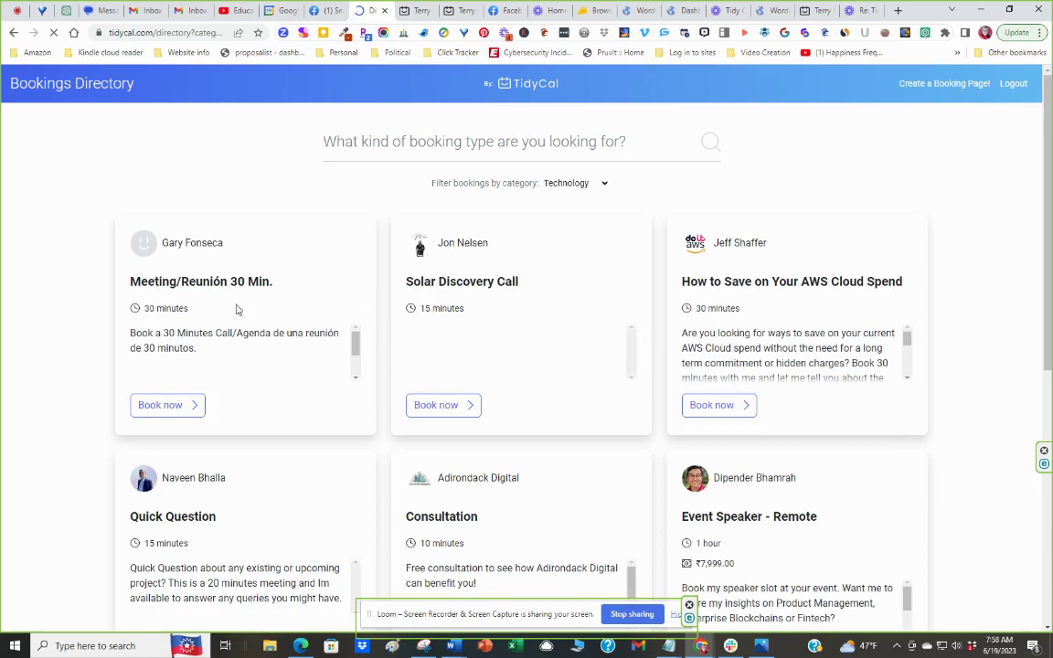
scroll(558, 320, down, 1)
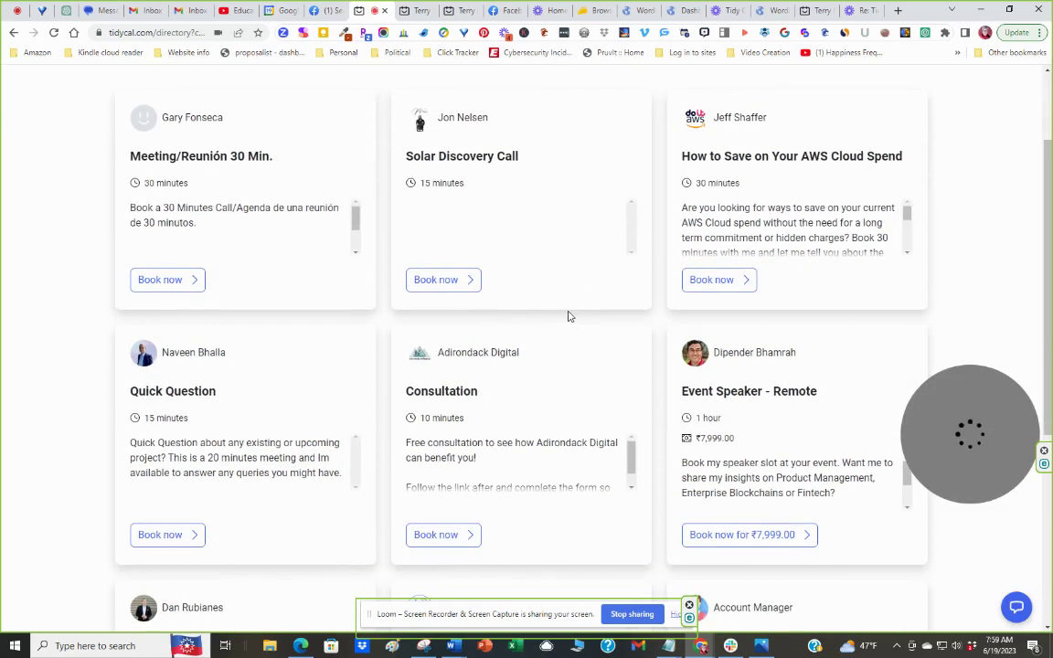
scroll(545, 319, down, 2)
scroll(547, 319, down, 2)
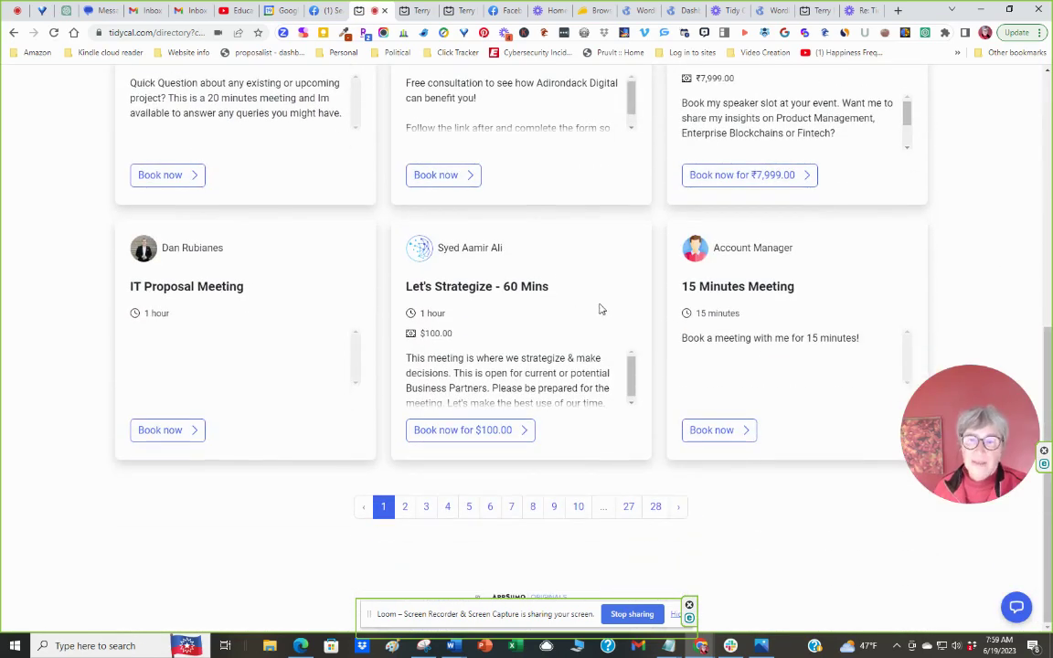
scroll(594, 309, up, 5)
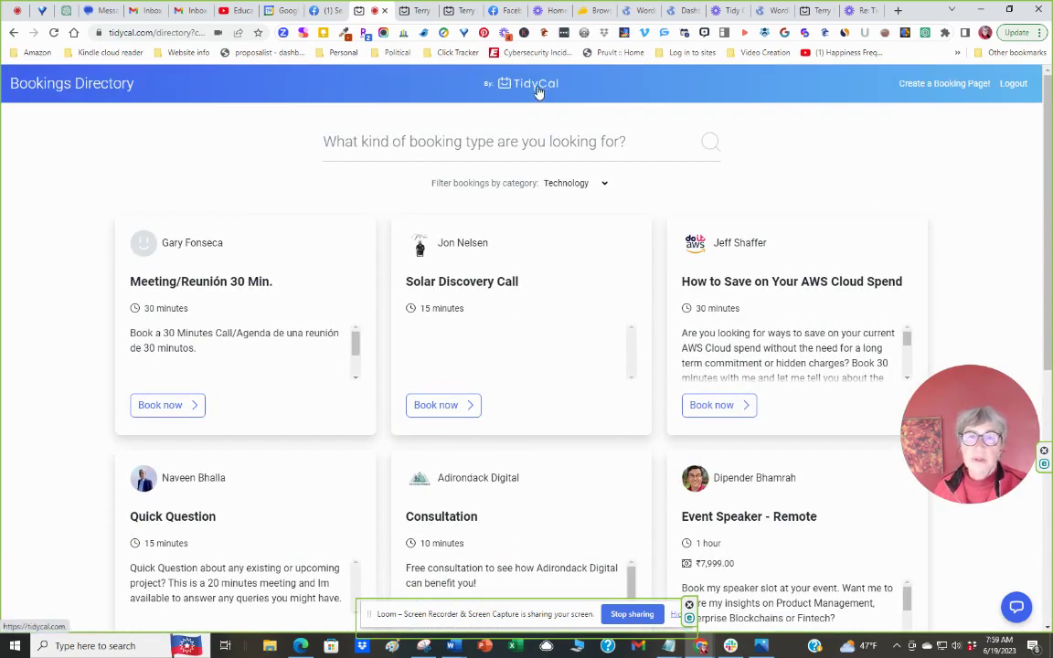
Return from the directory to the Booking Types list and open the public bookings page
click(949, 86)
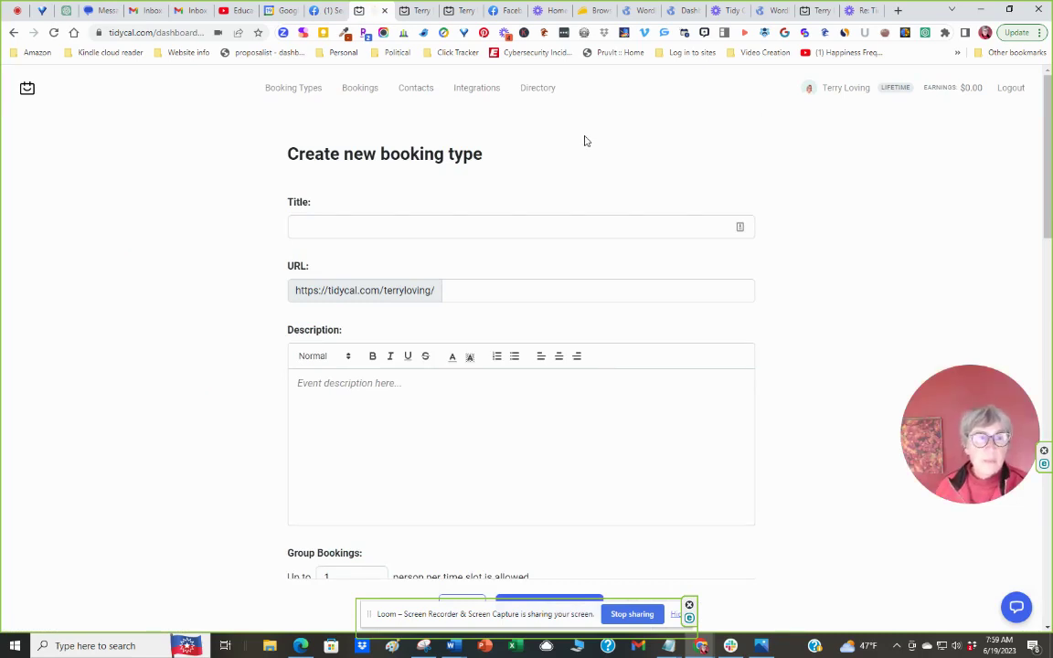
click(295, 87)
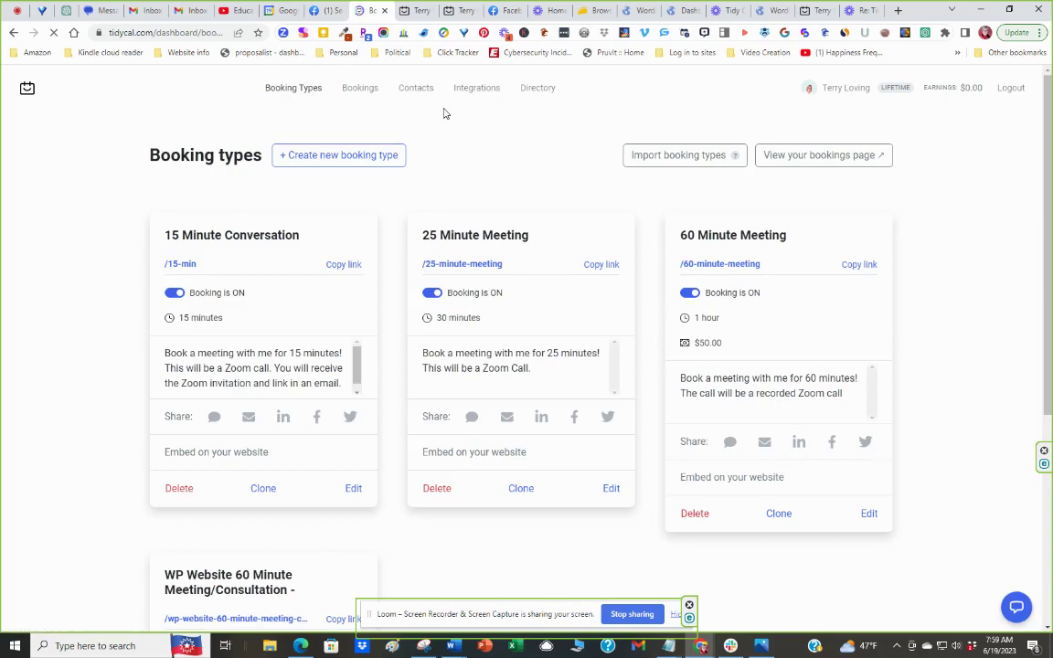
click(805, 160)
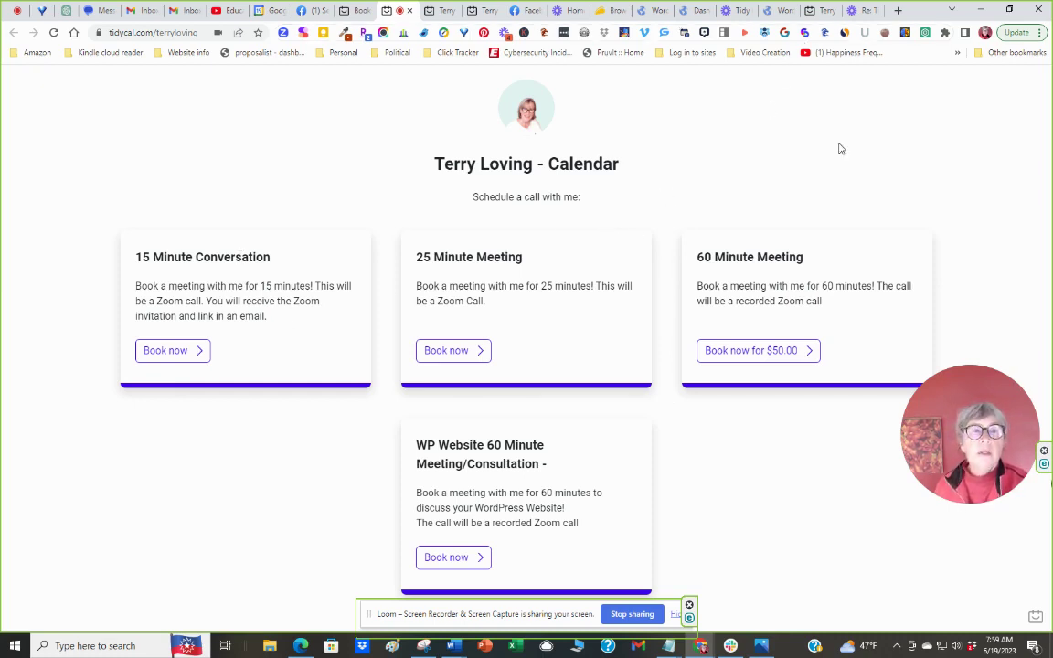
Switch to the WordPress website's home page, look over its consultation and service sections, and reload the page
click(777, 10)
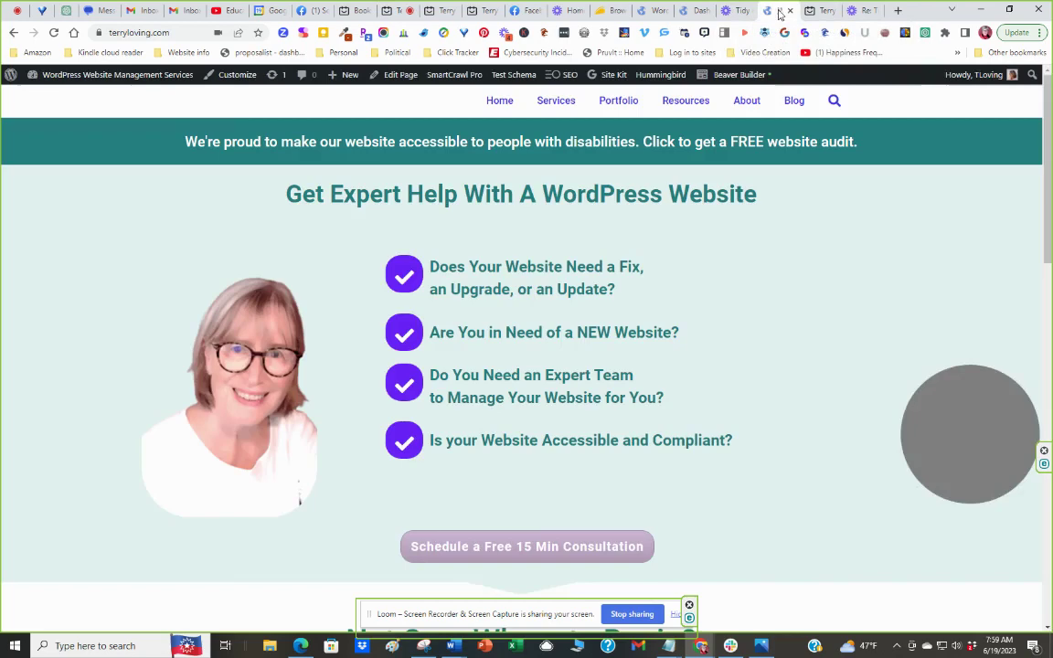
scroll(638, 360, down, 2)
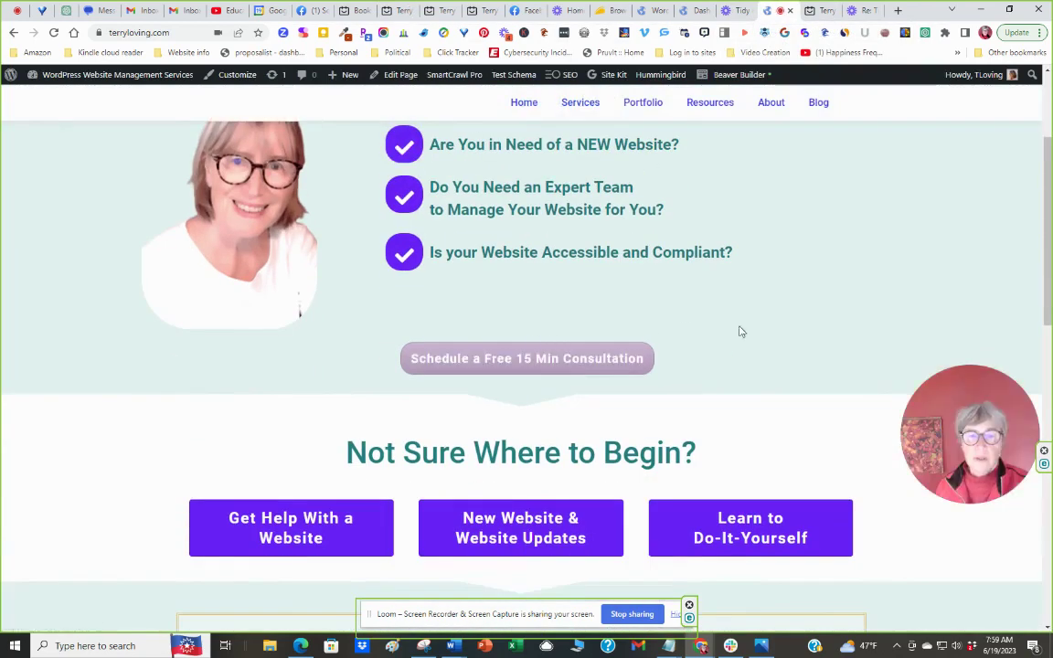
scroll(732, 293, down, 2)
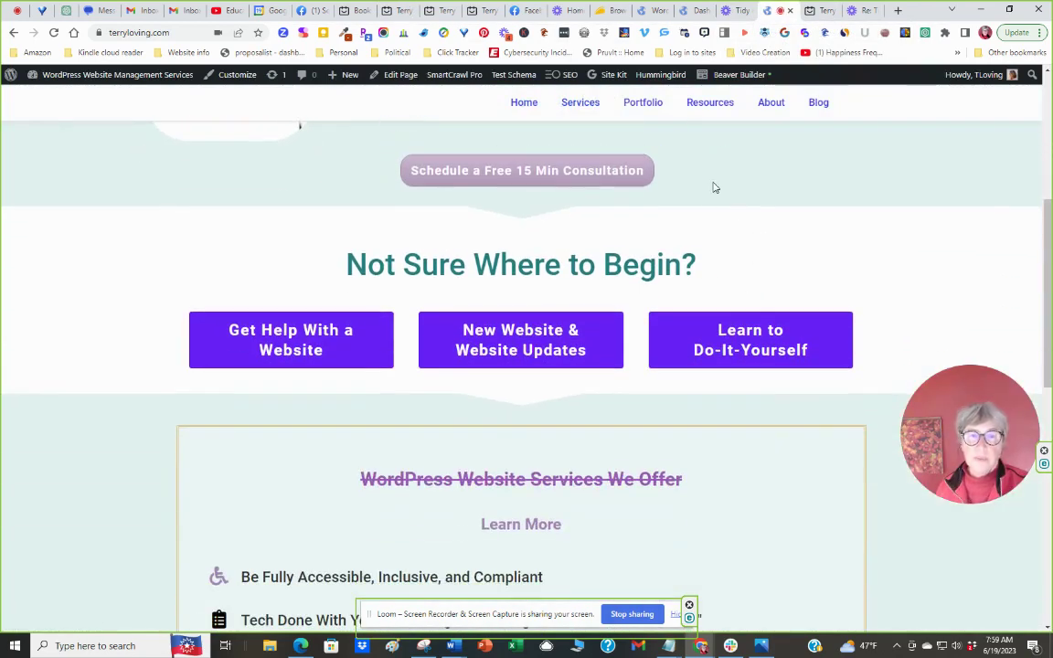
scroll(722, 185, down, 1)
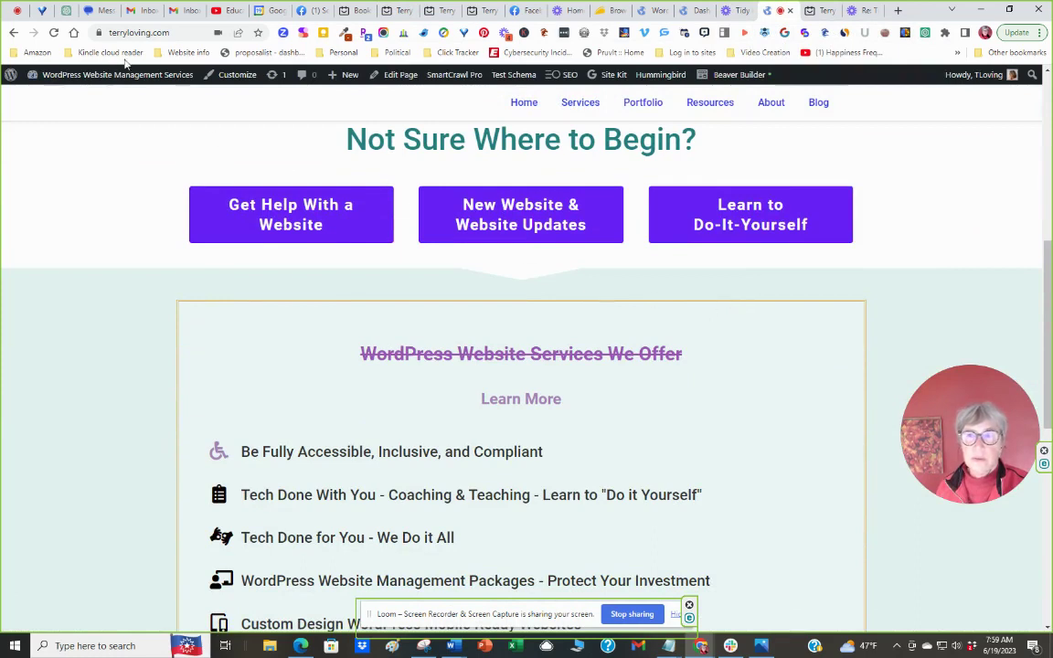
click(54, 34)
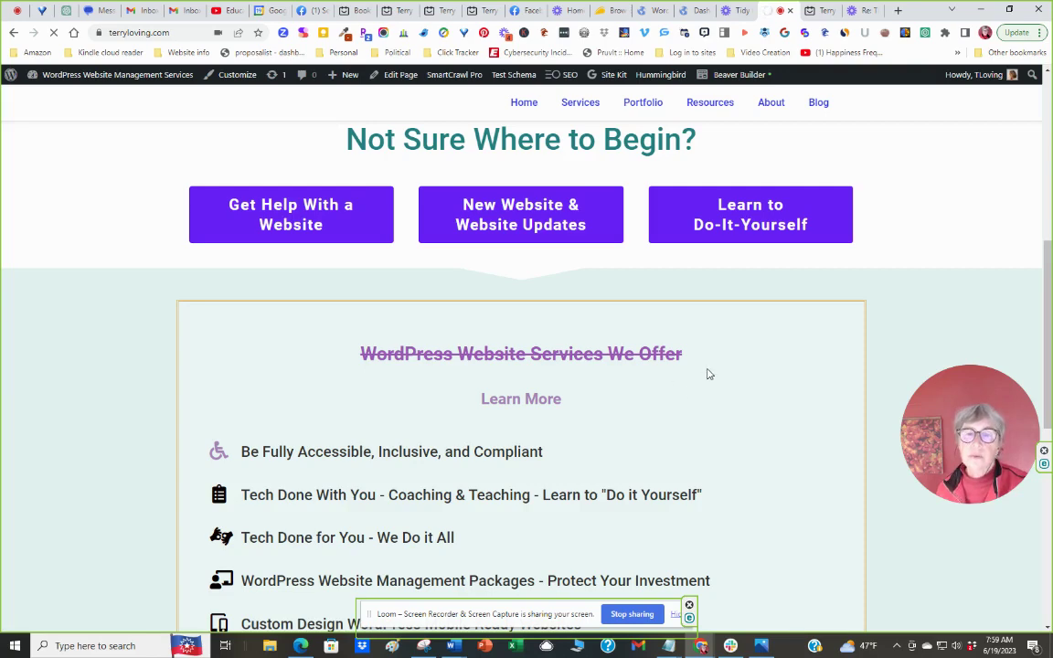
scroll(707, 374, up, 5)
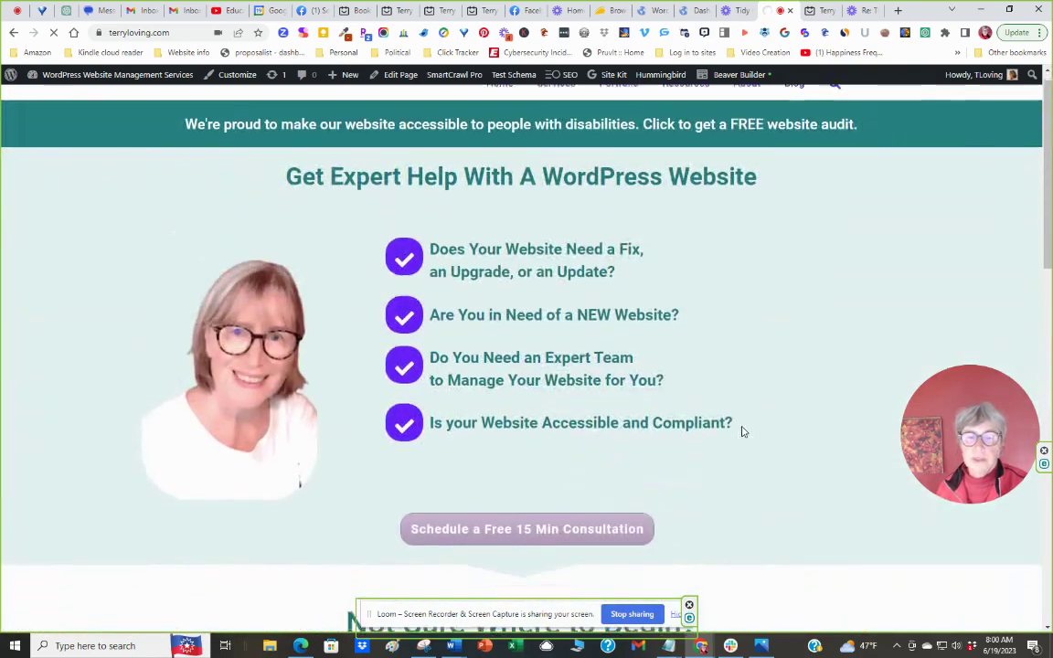
Open the booking page for the free 15-minute consultation from the website's home page
scroll(742, 432, down, 2)
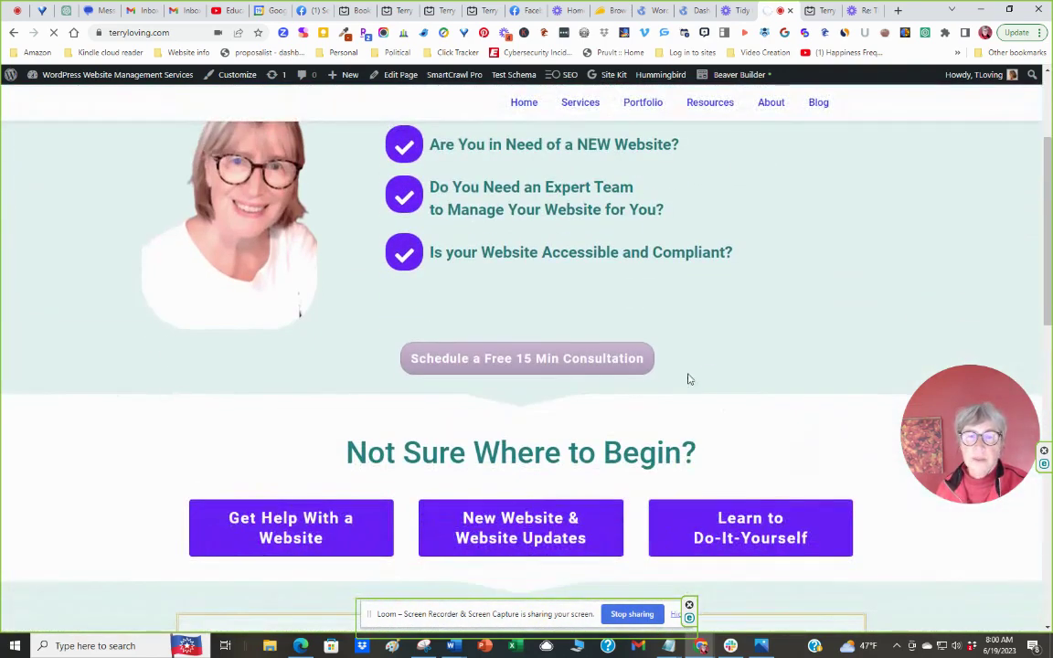
click(526, 360)
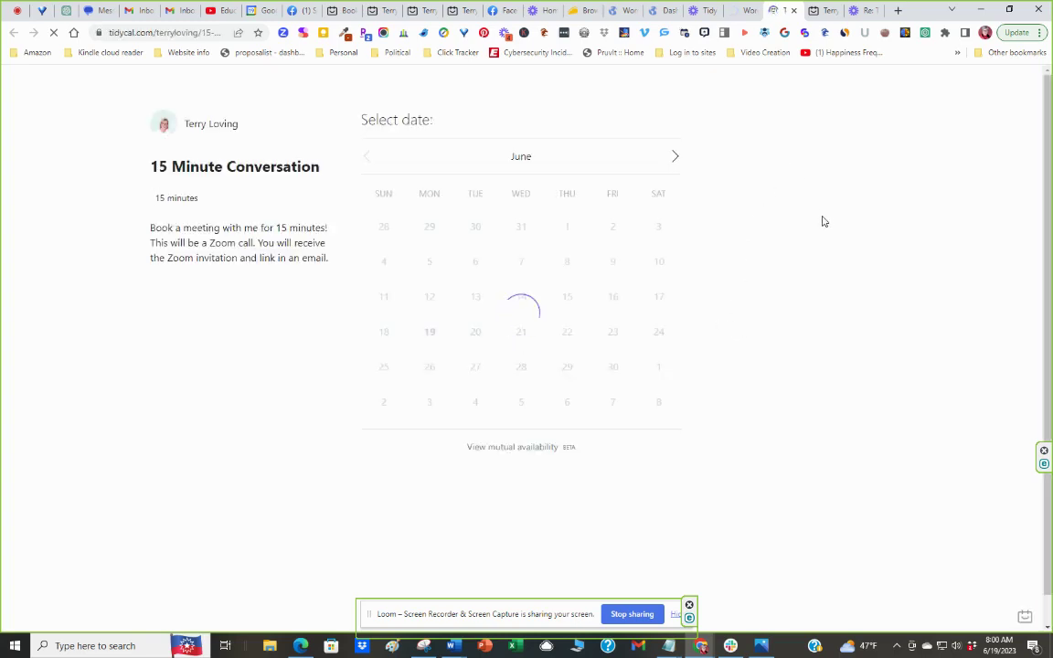
Dismiss the webcam access notification and view the available 15 Minute Conversation times for June 23, 22 and 21
click(612, 337)
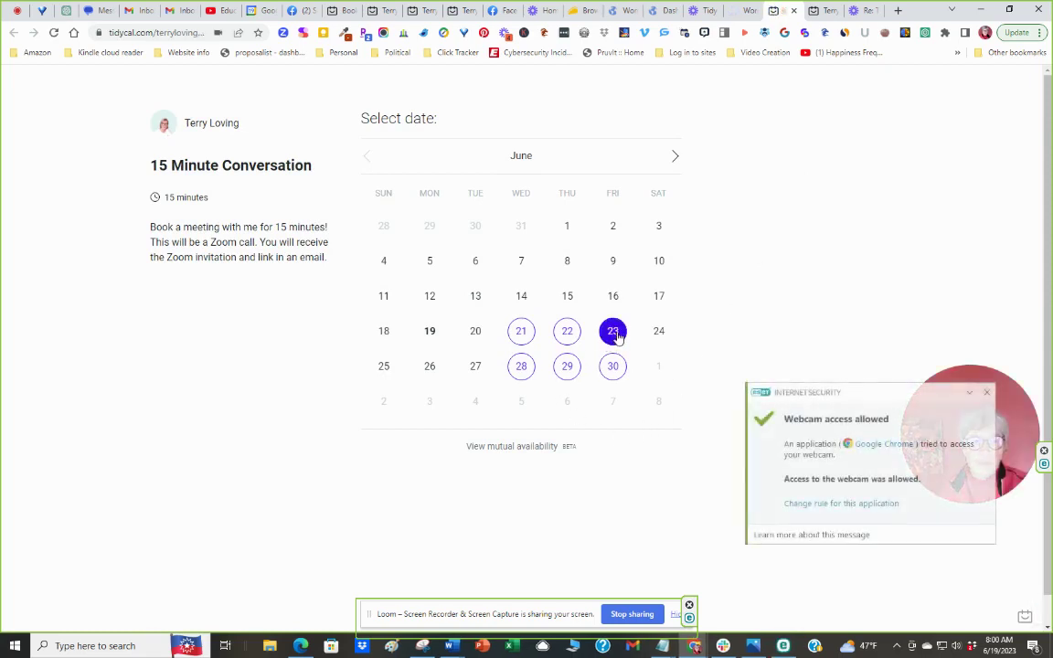
click(988, 392)
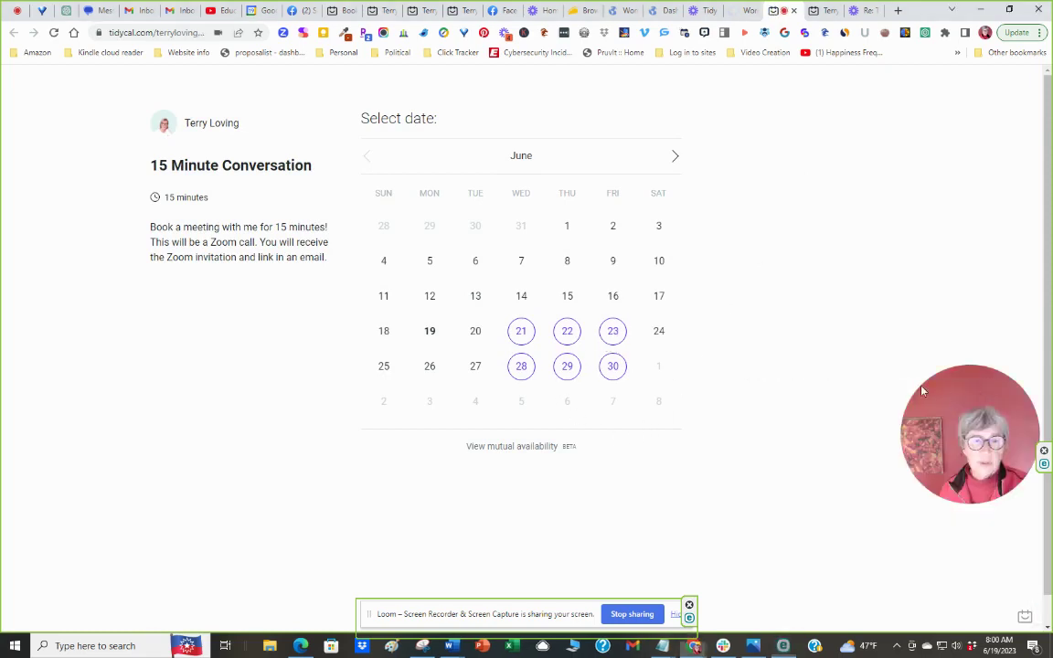
click(613, 334)
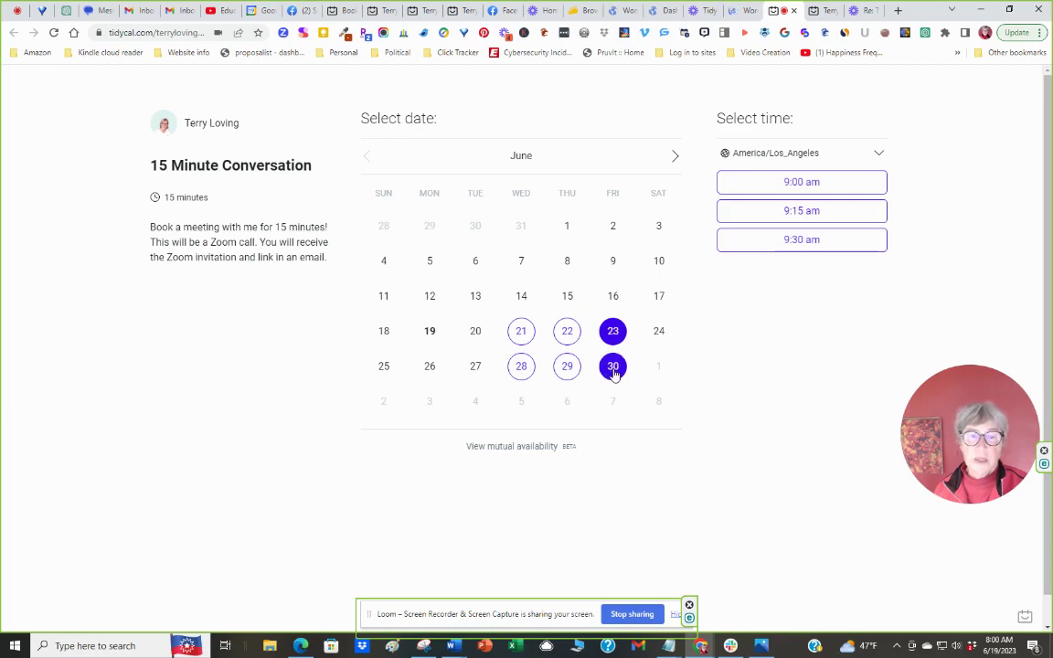
click(567, 332)
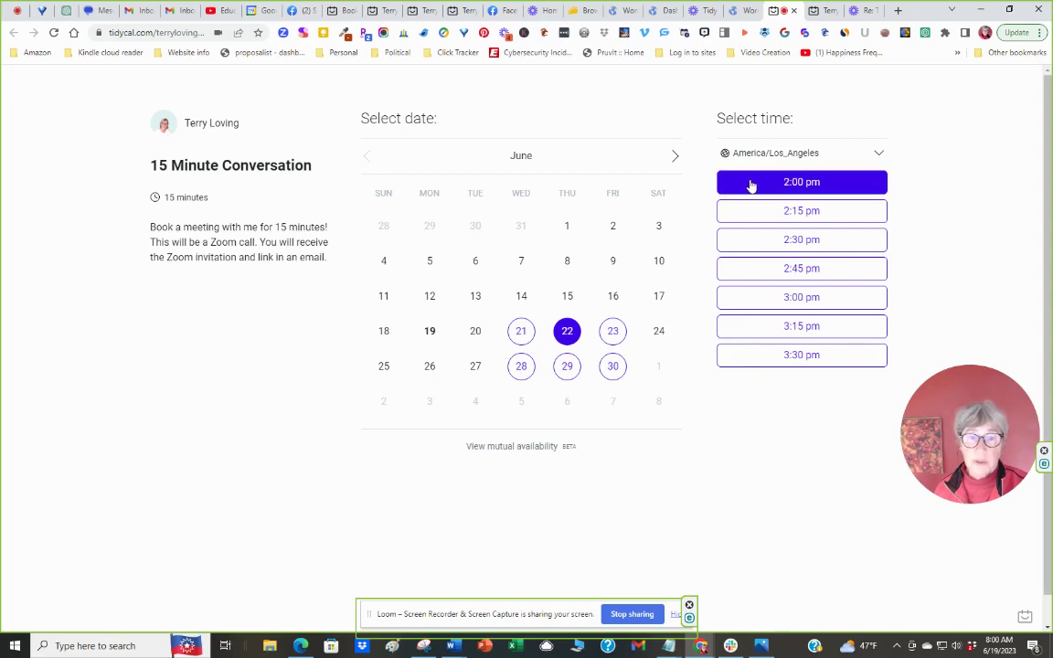
click(521, 333)
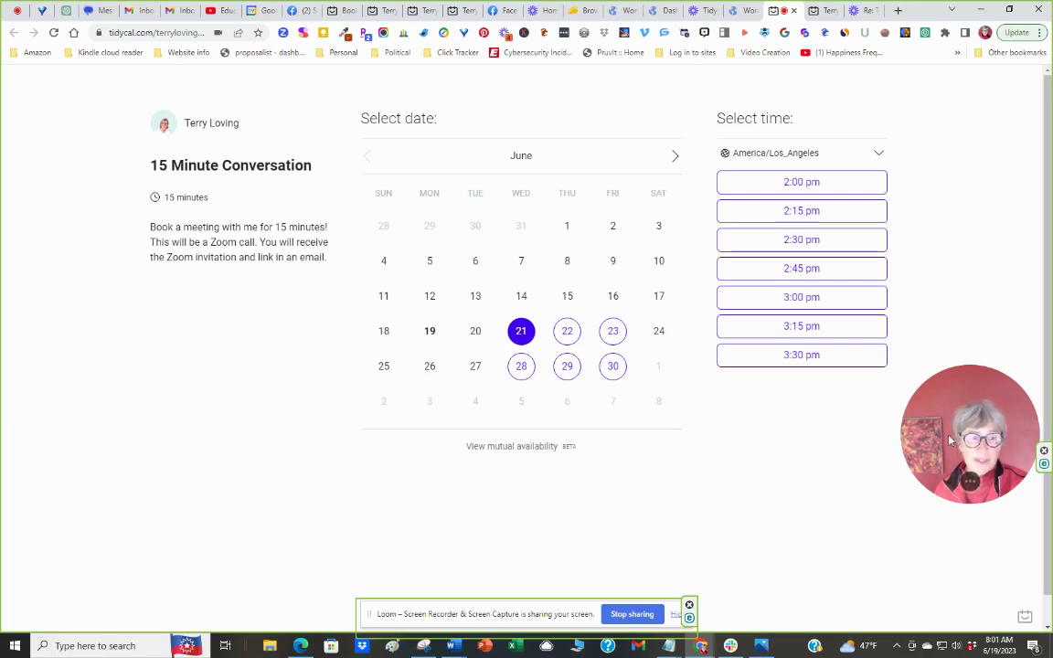
mouse_move(954, 407)
drag(954, 408, 750, 443)
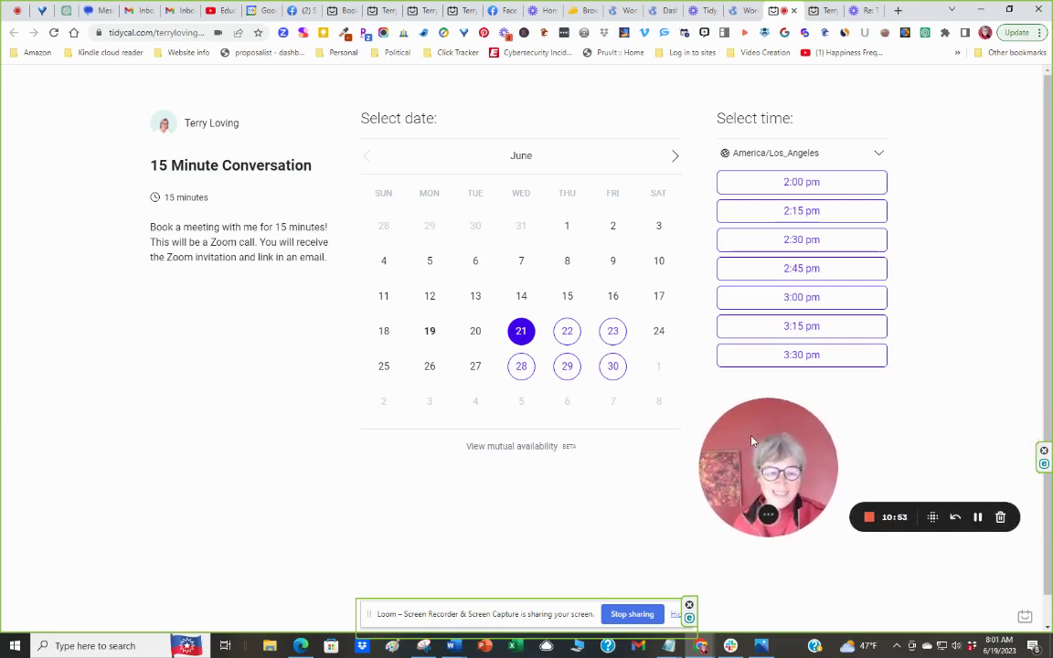